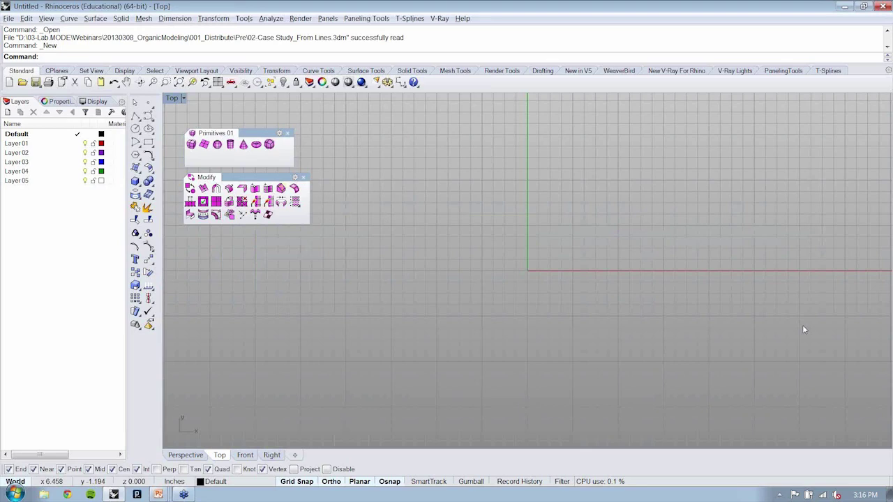
- Pan the empty Top viewport of the new untitled model
right_click_drag(802, 329, 689, 424)
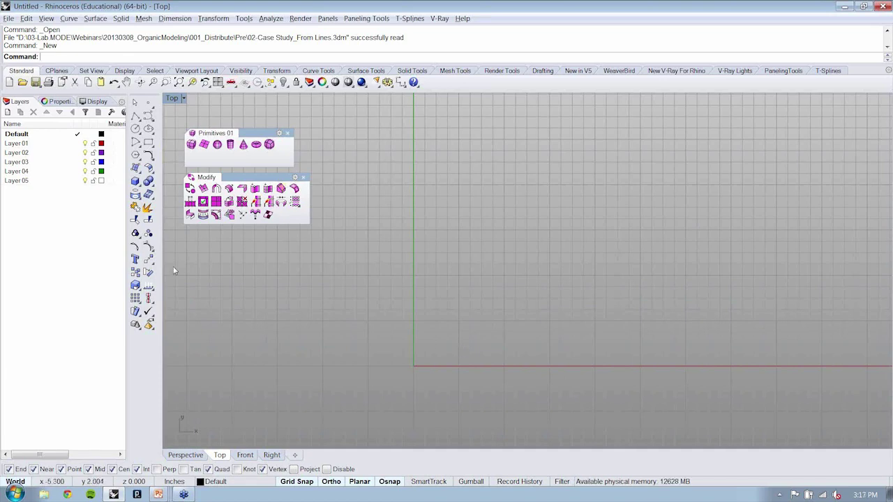
- Rename Layer 05 to 00-Boundary, sort layers by name, and make it current
double_click(16, 181)
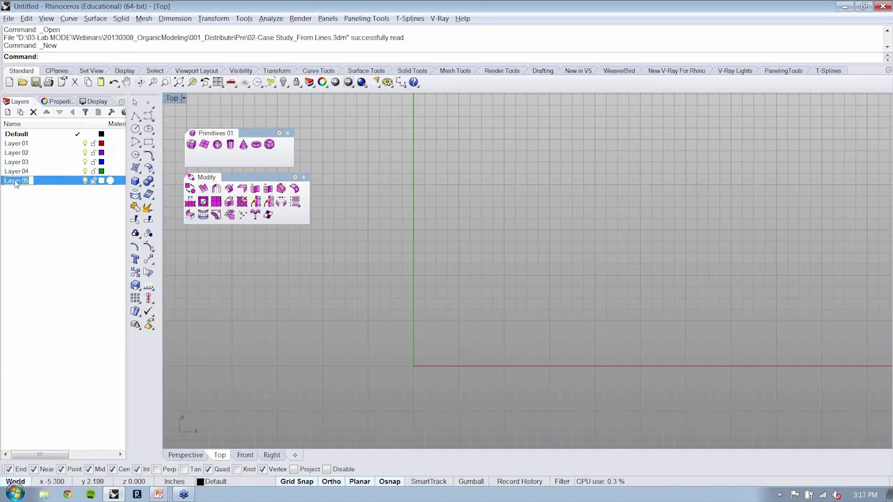
type("Boundary")
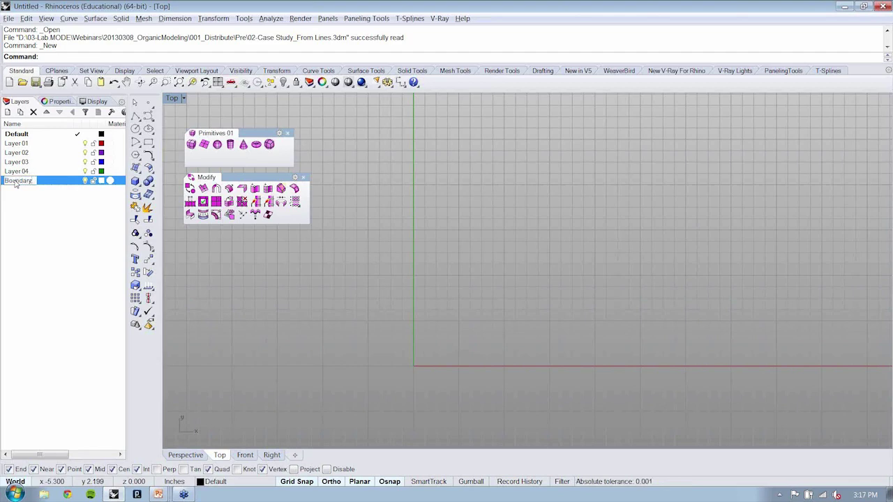
key("Return")
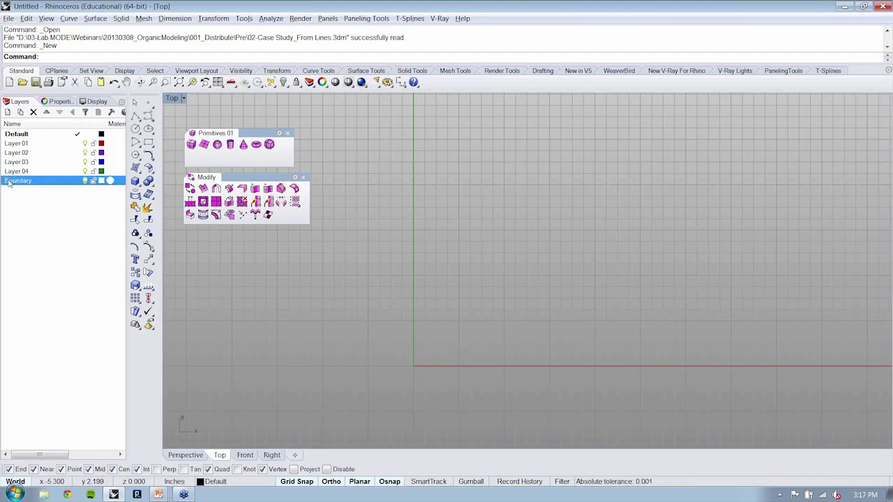
double_click(7, 181)
key("Home")
type("00")
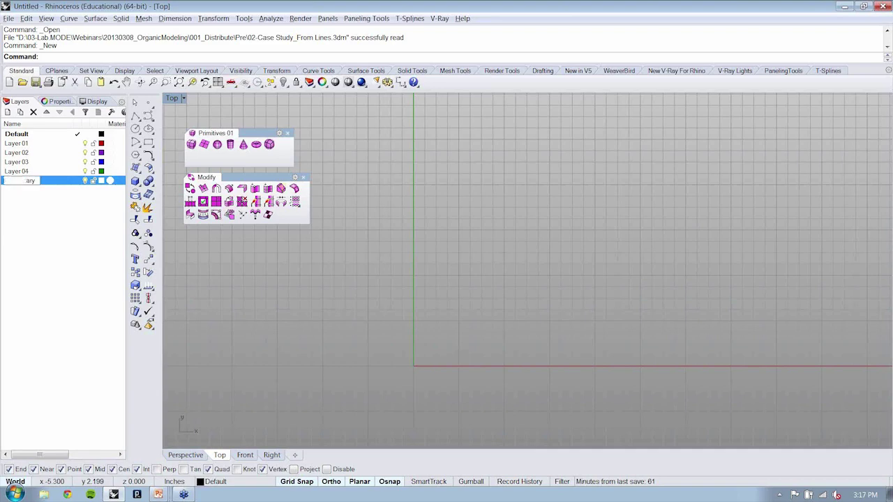
key("Return")
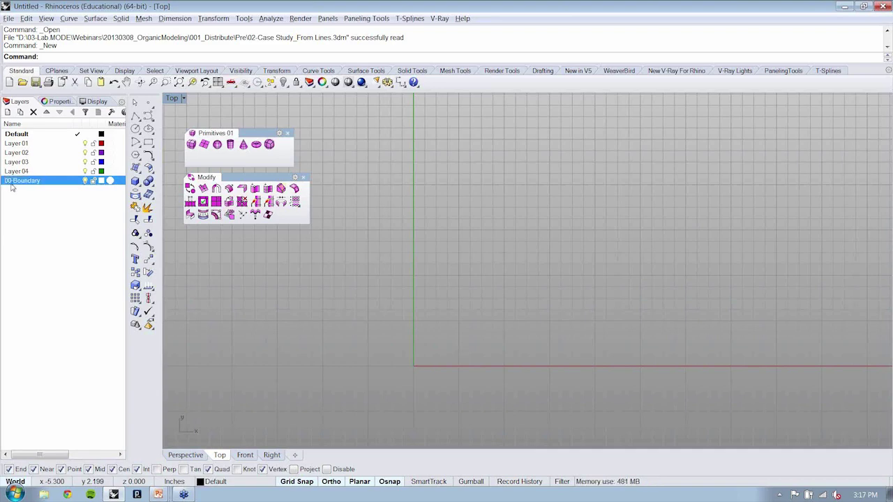
left_click(33, 124)
left_click(33, 124)
left_click(78, 134)
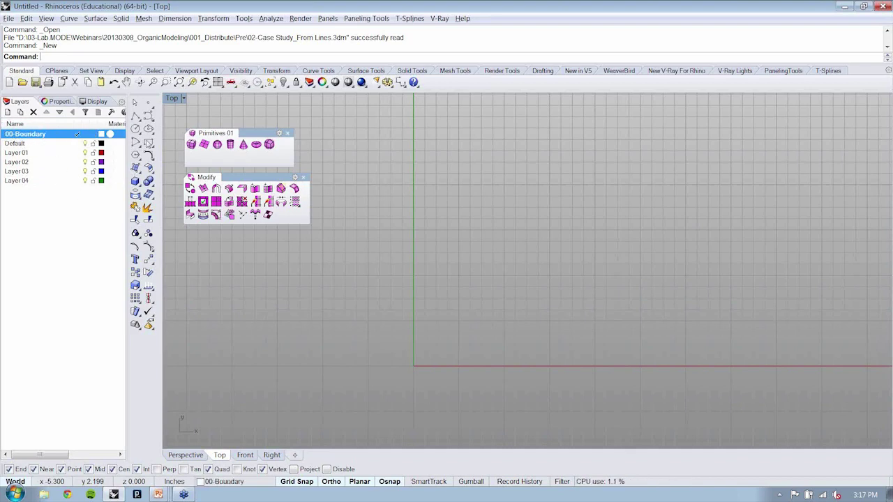
- Draw an 8-by-8 square rectangle starting at the origin
left_click(149, 142)
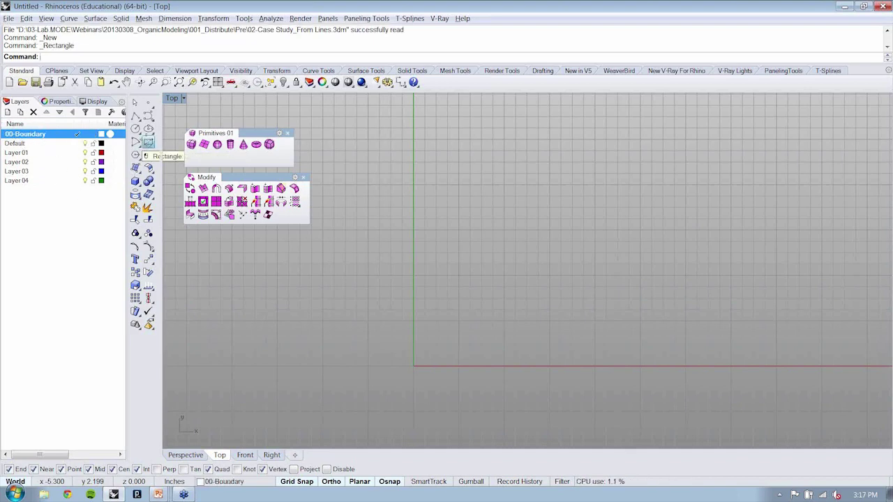
left_click(413, 366)
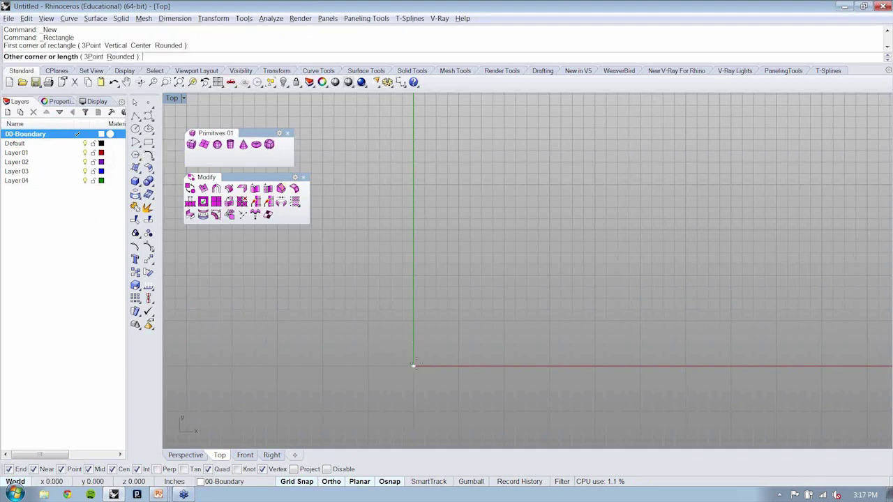
type("8")
key("Return")
left_click(578, 195)
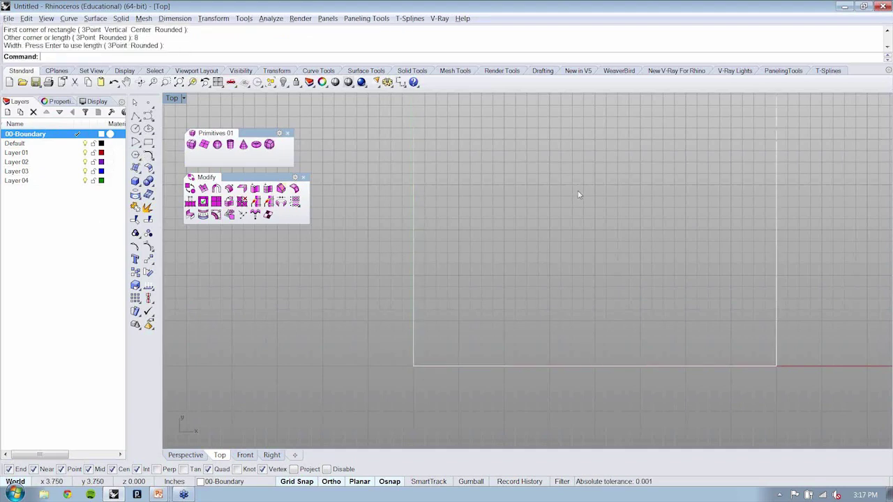
scroll(566, 223, "down", 2)
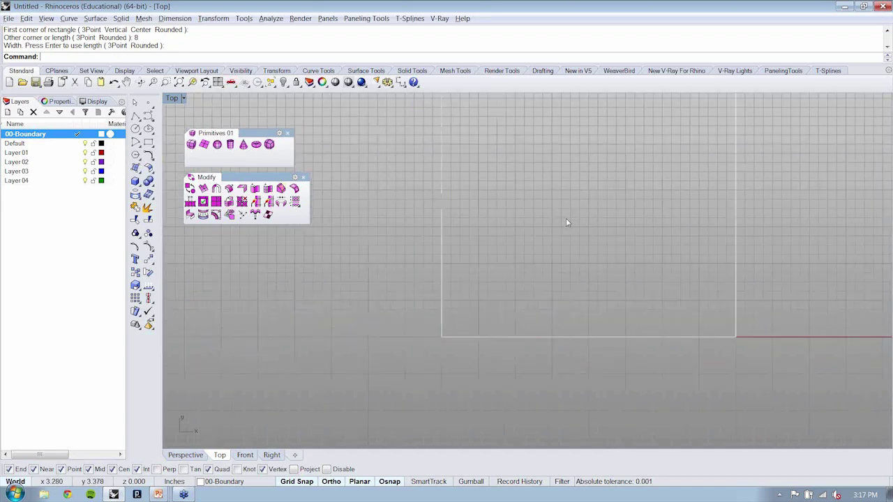
right_click_drag(566, 222, 478, 319)
- Hide the Top viewport grid with the Grid command
type("Gr")
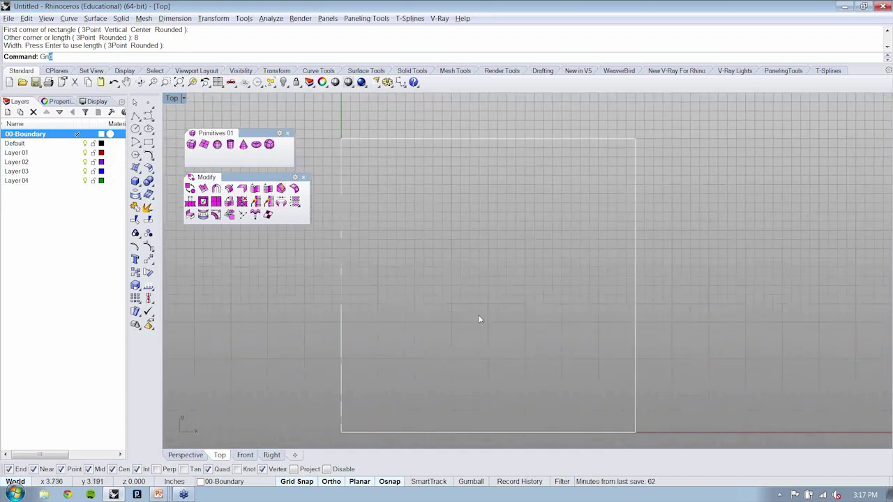
type("id")
key("Return")
type("h")
key("Return")
key("Return")
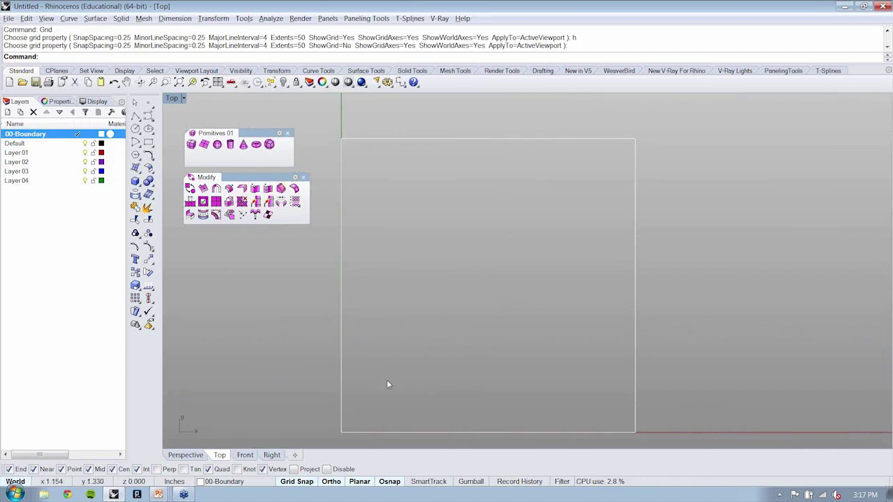
right_click_drag(405, 350, 404, 332)
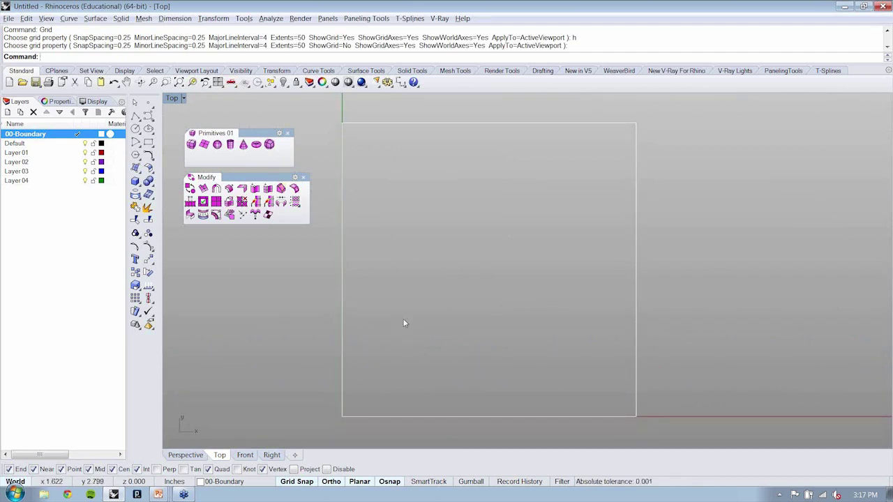
left_click(165, 494)
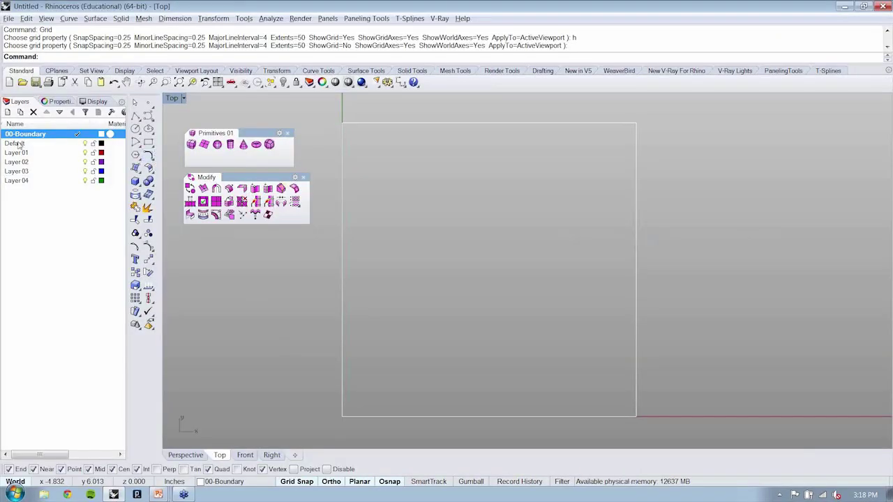
- Rename the Default layer to 01-Polylines and make it current
double_click(15, 144)
type("01")
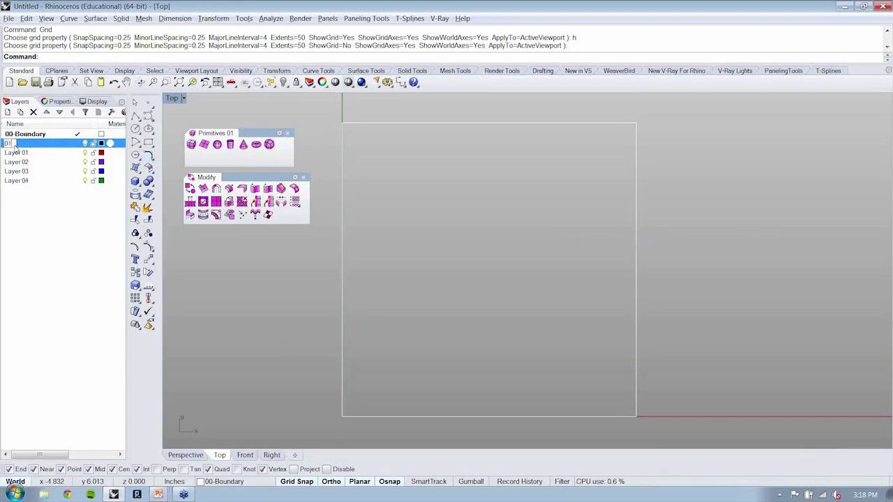
type("-Polylines")
key("Return")
left_click(74, 137)
left_click(77, 144)
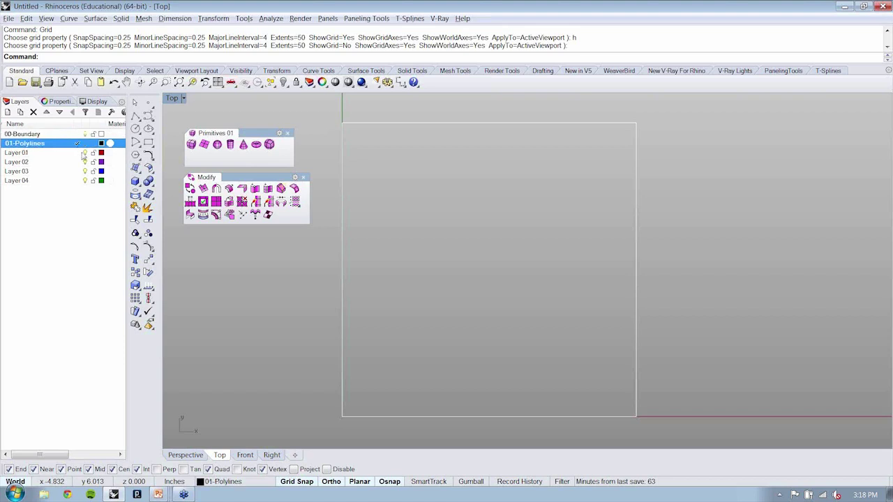
- Draw a 4-by-4 square from the boundary's lower-left corner to its centre
left_click(148, 143)
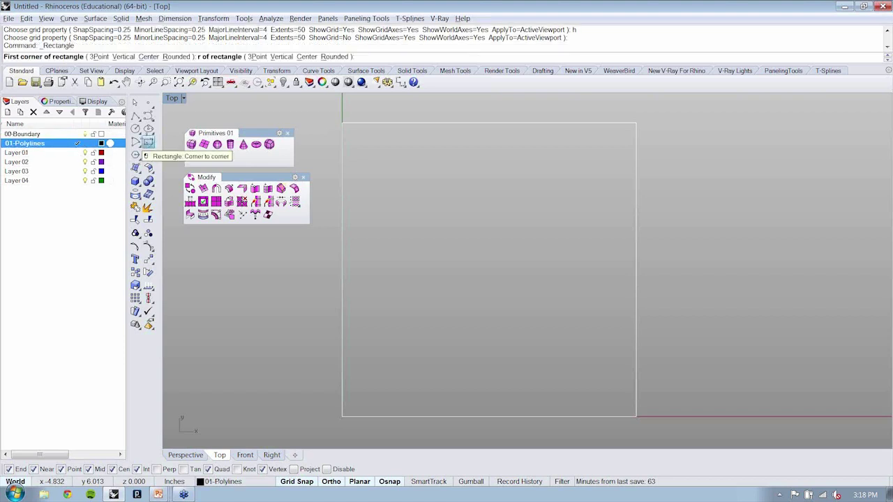
left_click(341, 416)
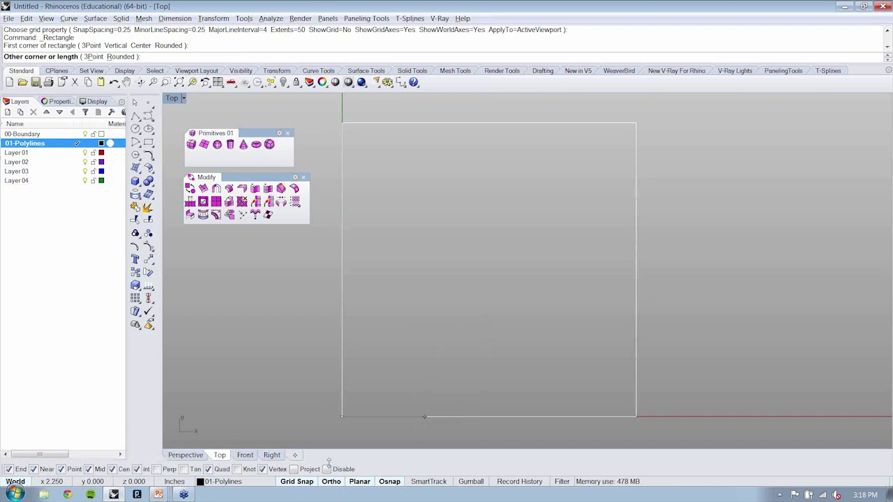
left_click(120, 469)
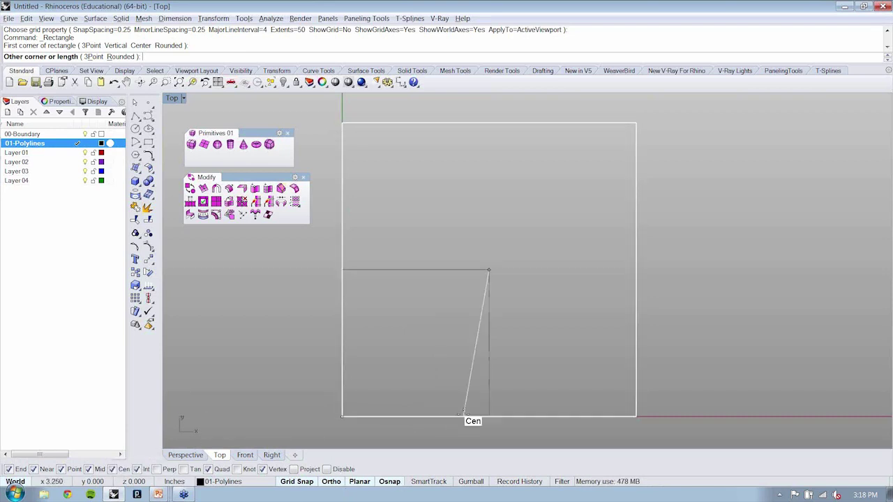
left_click(465, 412)
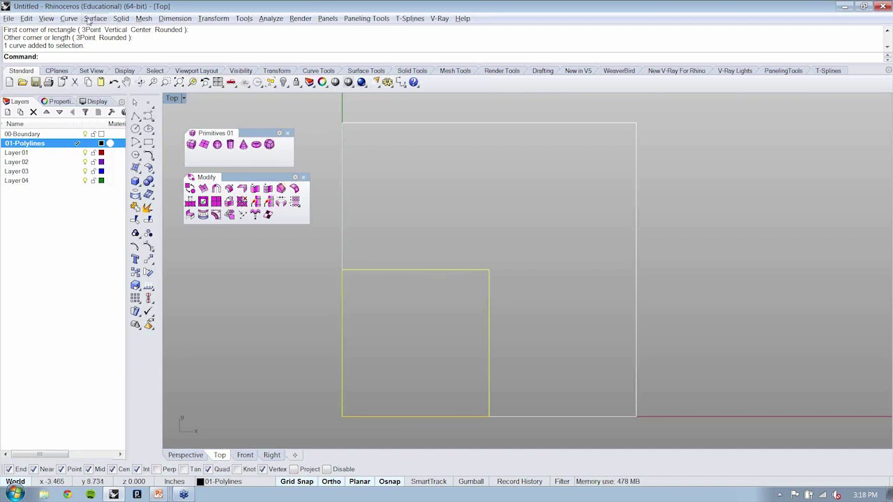
- Offset the 4-by-4 square 0.25 inward and select both nested outlines
left_click(70, 19)
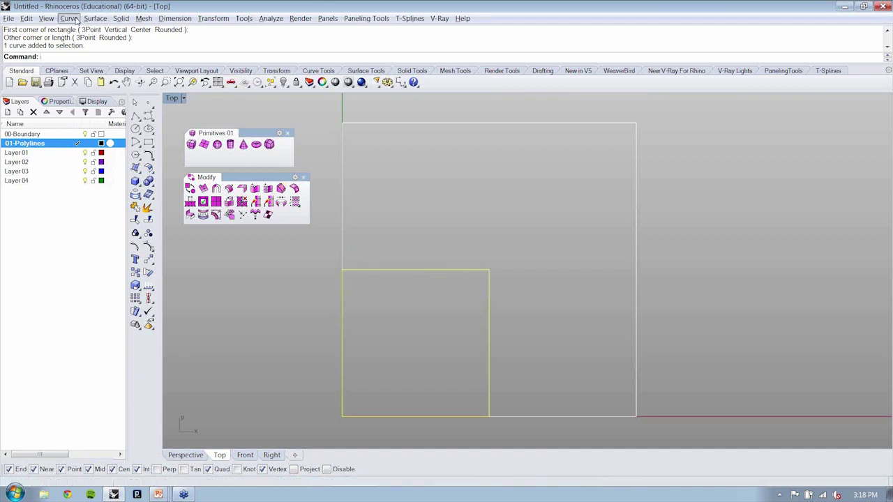
left_click(70, 19)
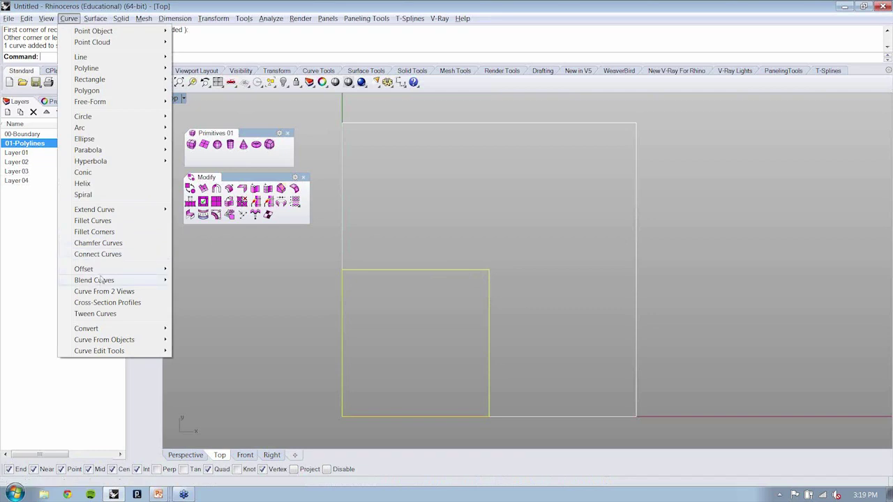
mouse_move(103, 270)
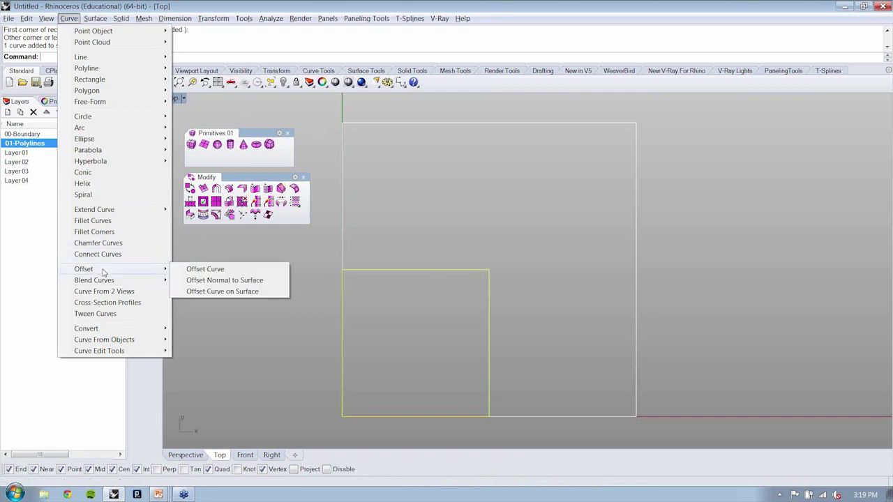
left_click(225, 272)
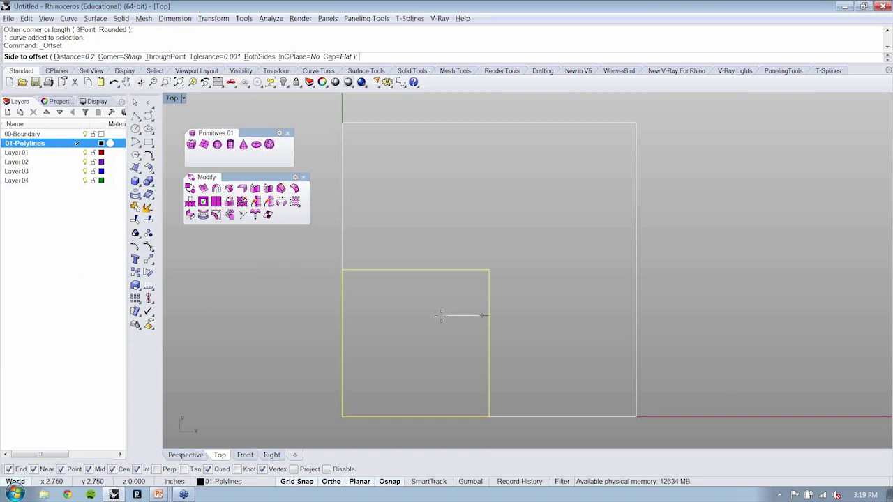
type("25")
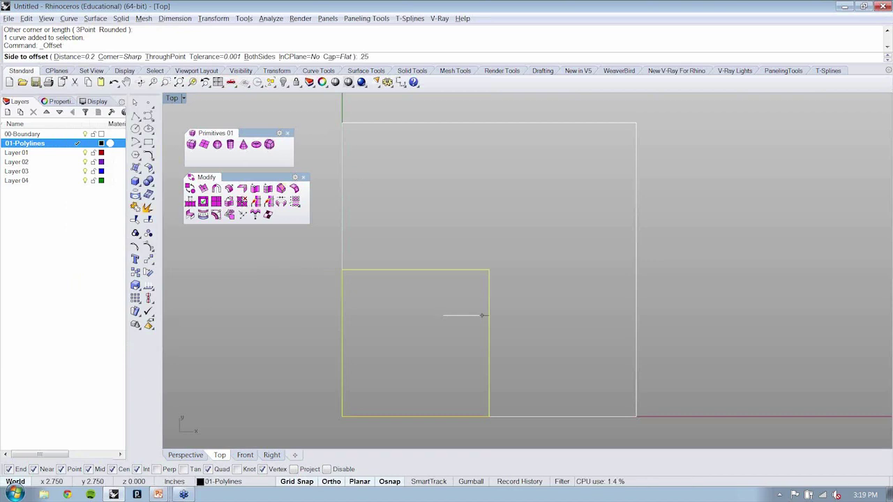
key("Return")
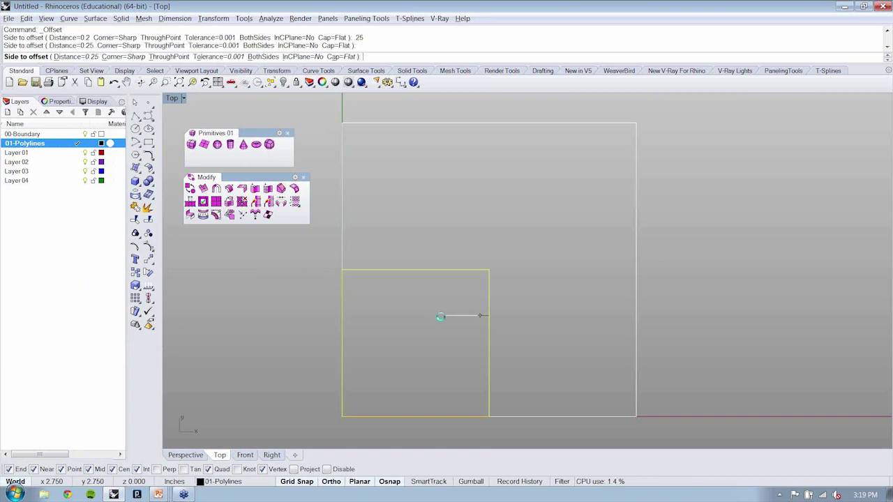
left_click(440, 318)
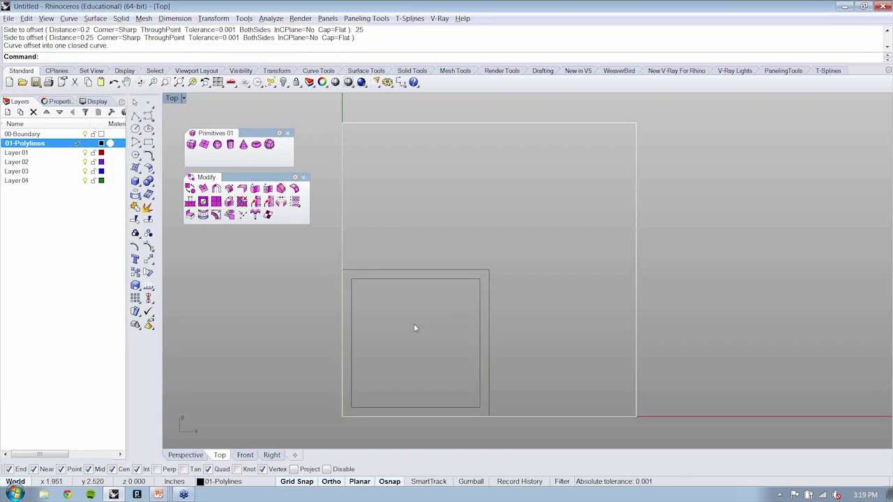
left_click_drag(501, 246, 425, 313)
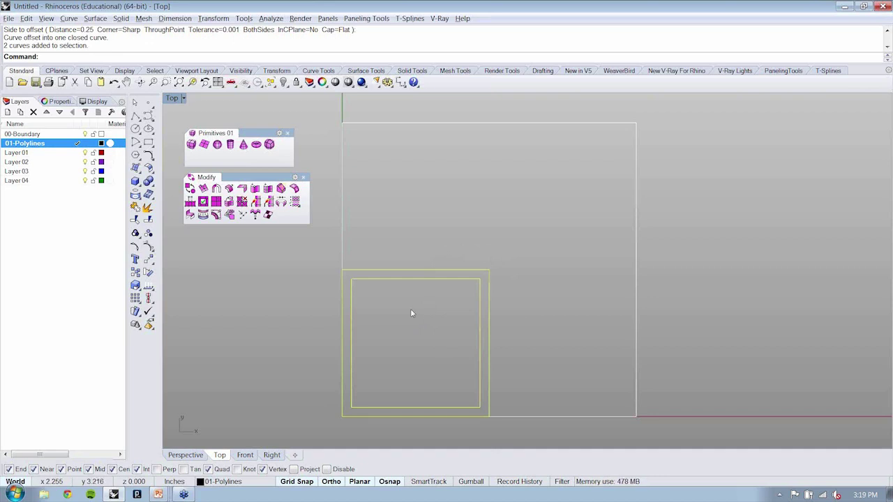
- Show control points and move the top-left corners right, then undo that first attempt
left_click(148, 248)
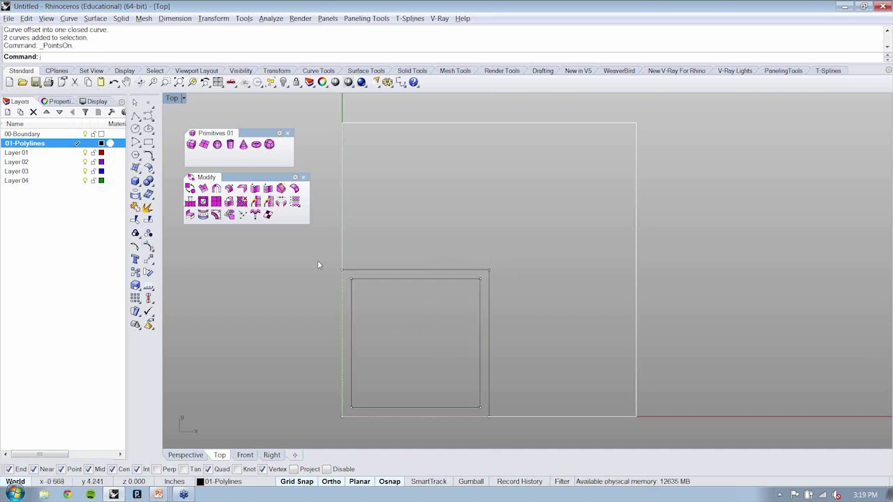
left_click_drag(314, 252, 363, 298)
left_click(149, 249)
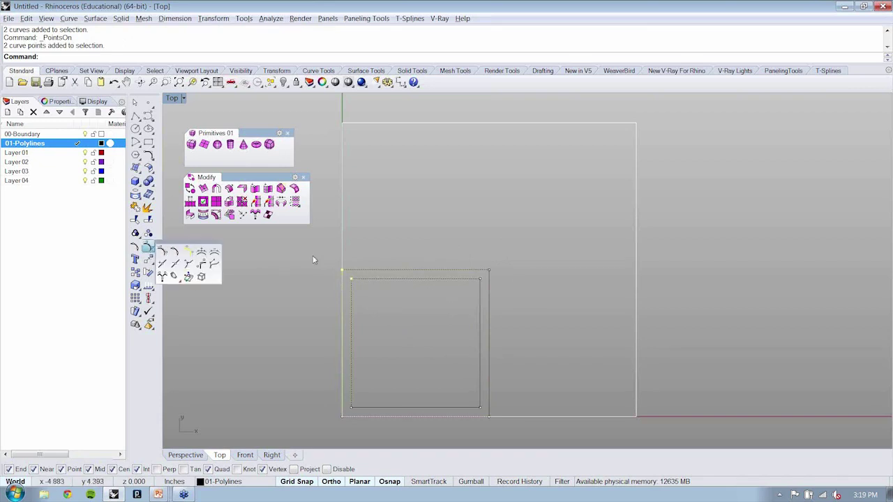
left_click(148, 260)
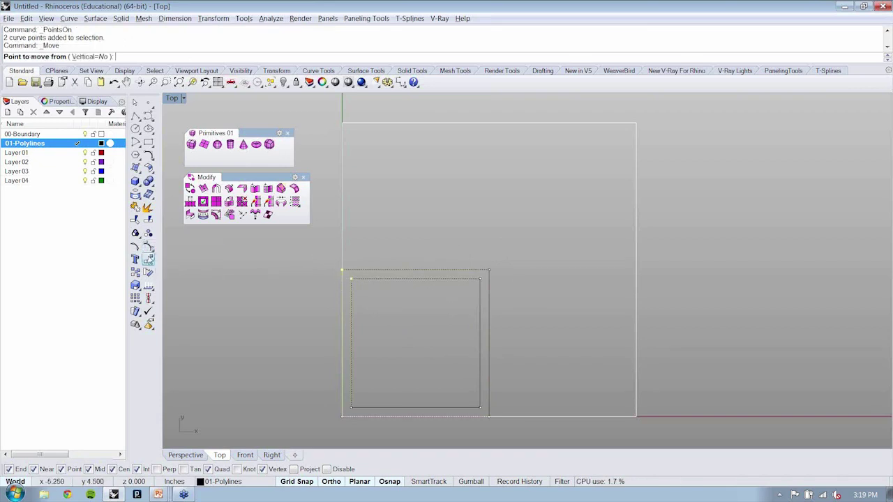
left_click(342, 270)
left_click(415, 270)
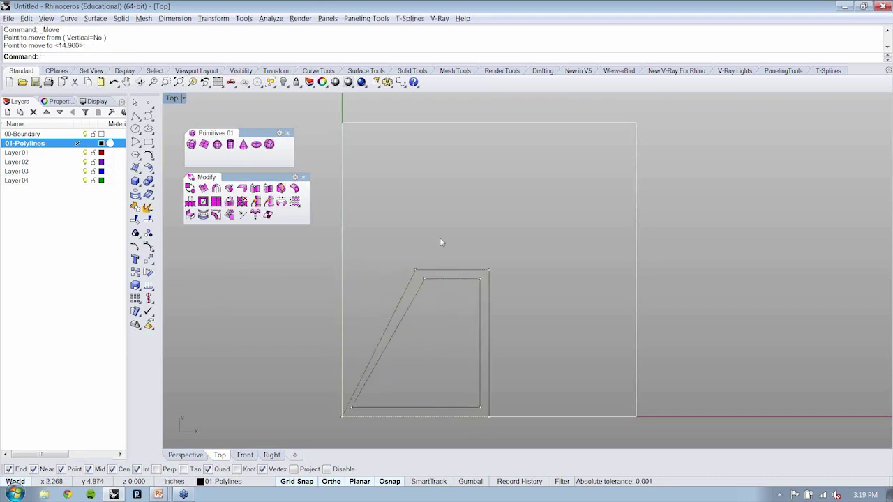
right_click_drag(428, 362, 412, 318)
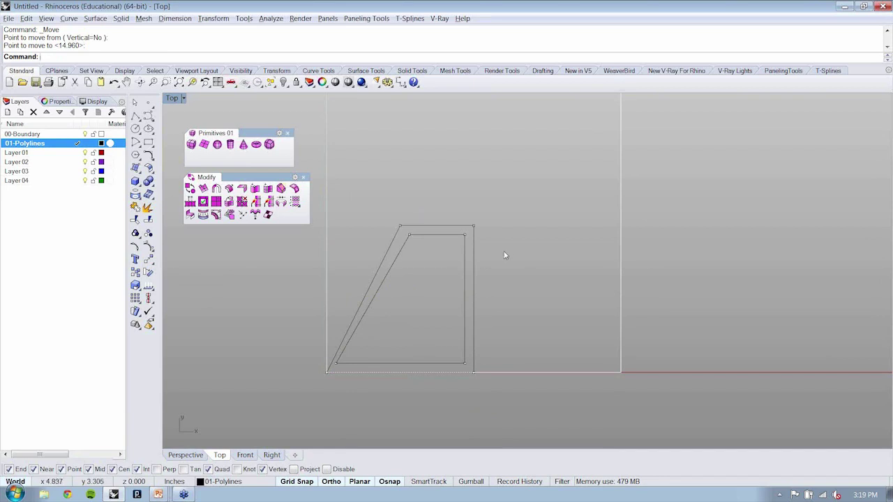
right_click_drag(410, 224, 402, 254)
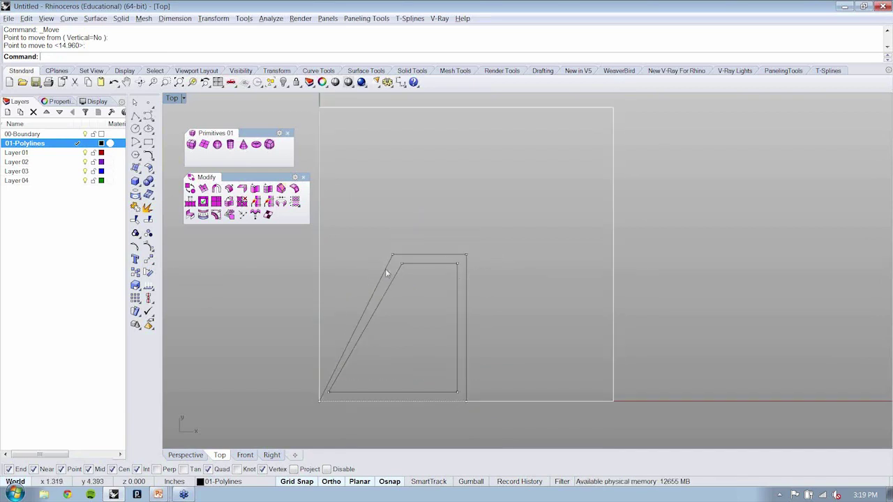
left_click_drag(368, 240, 413, 289)
key("ctrl+z")
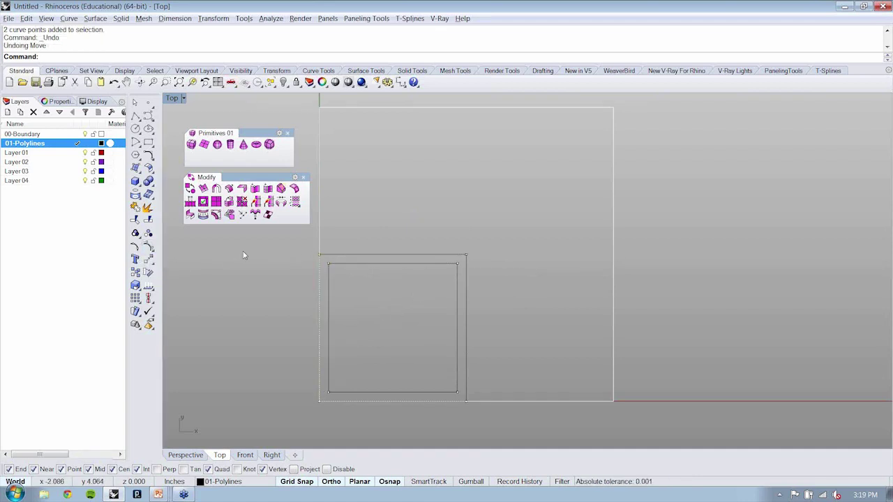
- Move both outlines' top-left corner points 2 units right and turn control points off
left_click_drag(256, 247, 331, 275)
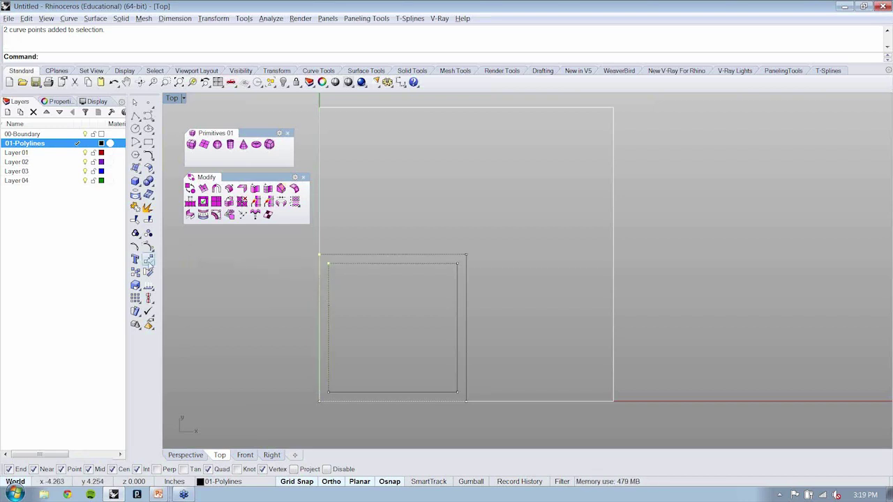
left_click(149, 260)
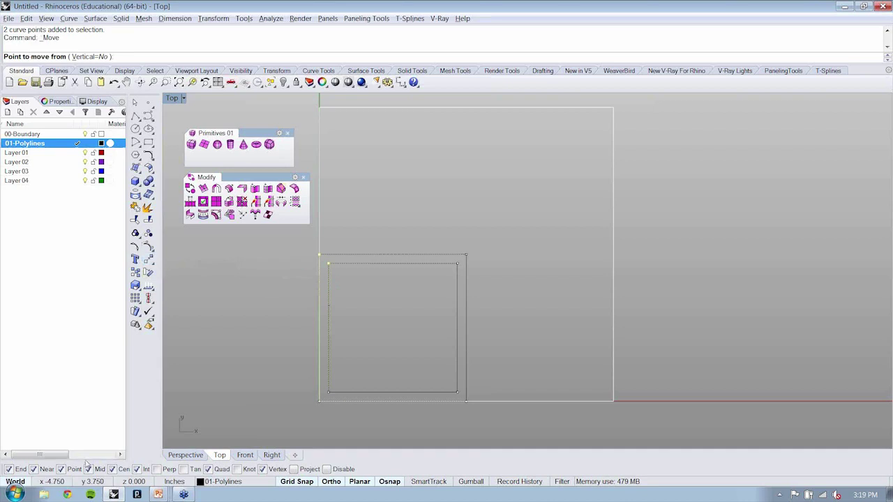
left_click(319, 255)
left_click(393, 254)
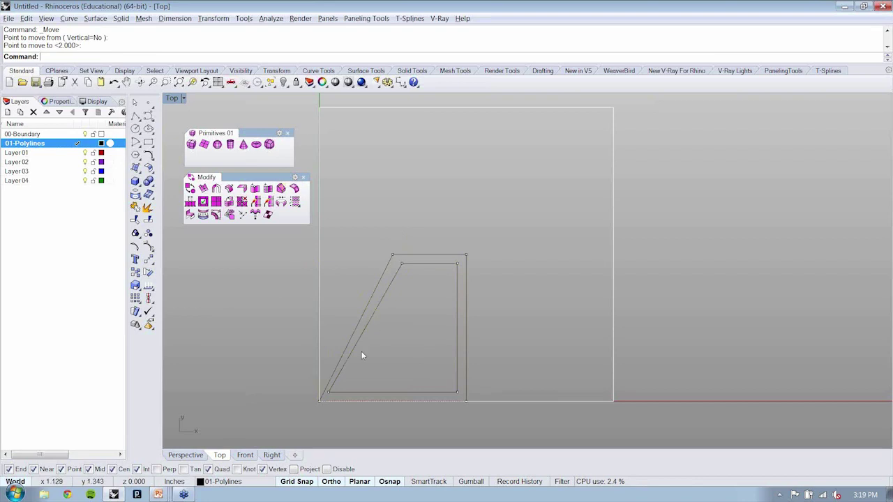
scroll(362, 350, "up", 3)
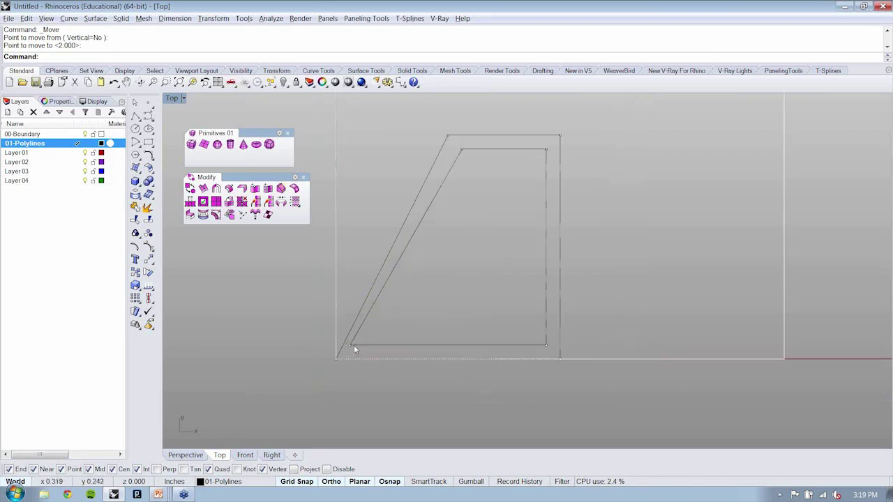
scroll(353, 347, "up", 2)
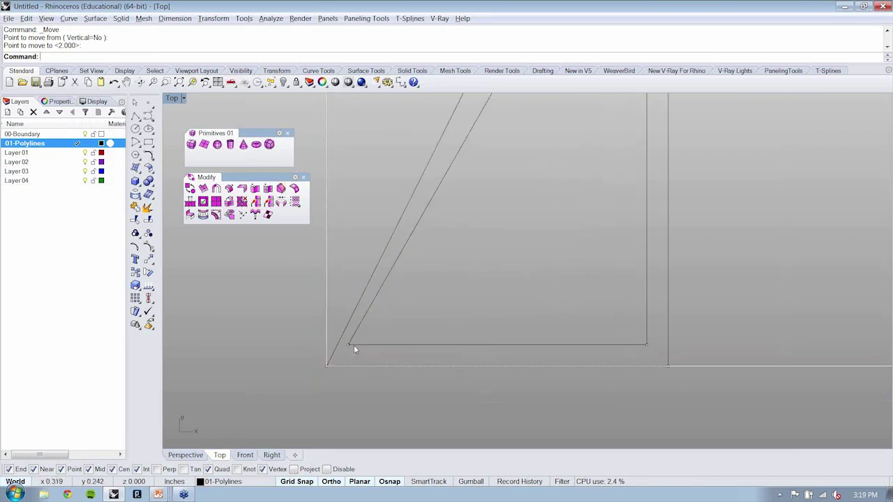
scroll(354, 345, "down", 4)
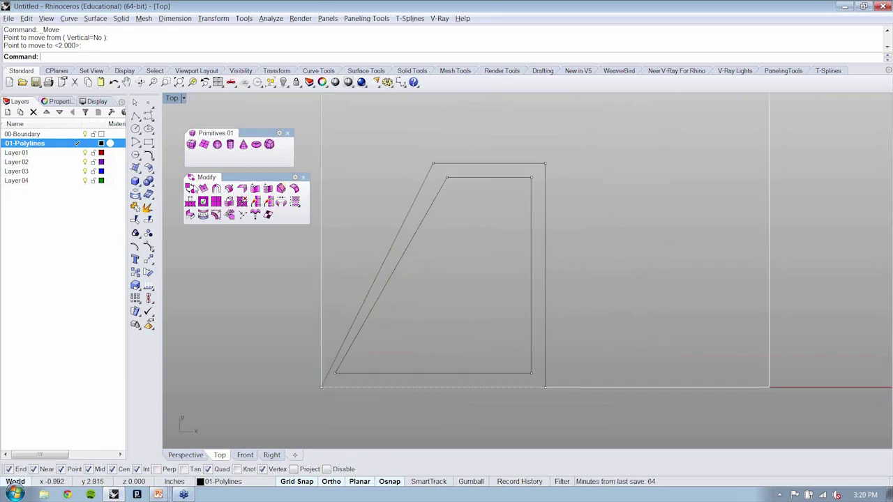
right_click(148, 247)
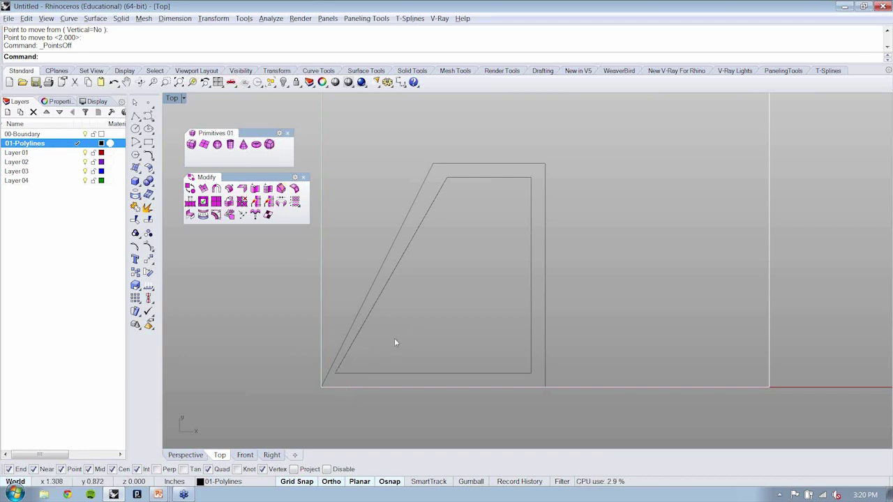
- Chamfer the inner trapezoid's bottom-left corner at 0.5 by 0.5
left_click(68, 18)
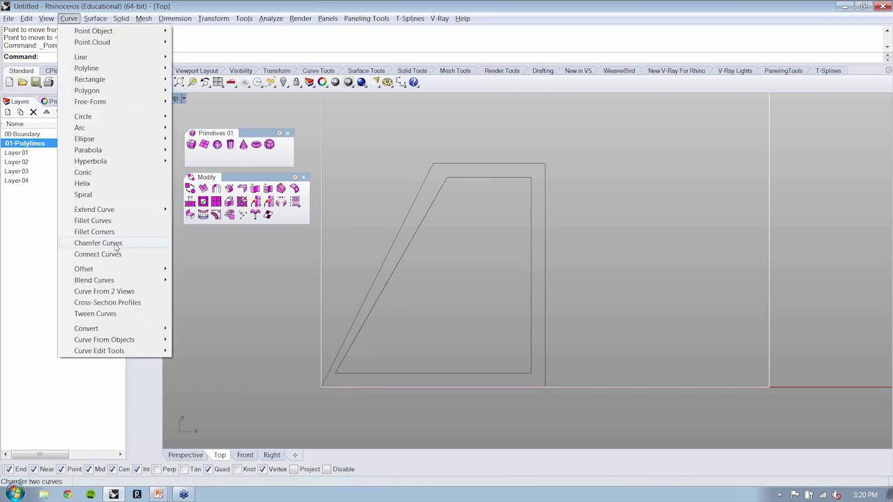
left_click(98, 243)
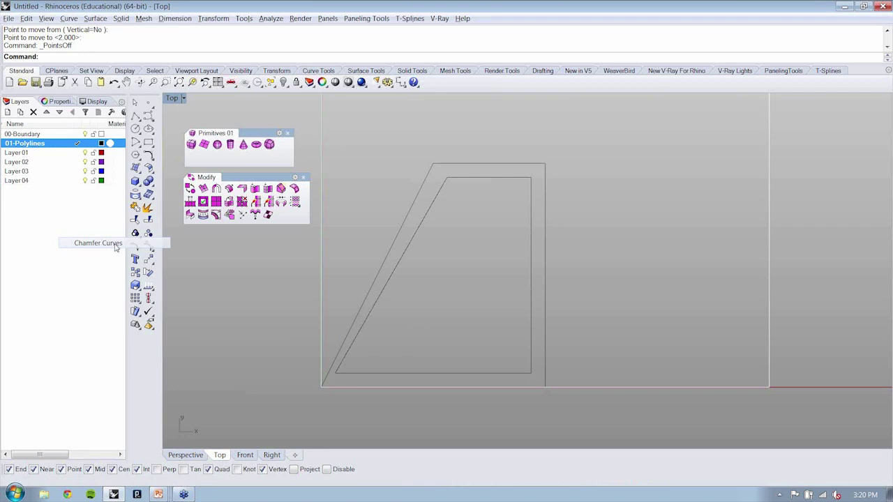
left_click(136, 245)
left_click(339, 356)
- Chamfer the outer trapezoid's bottom-left corner at 0.5 and select both outlines
left_click(357, 372)
left_click(22, 133)
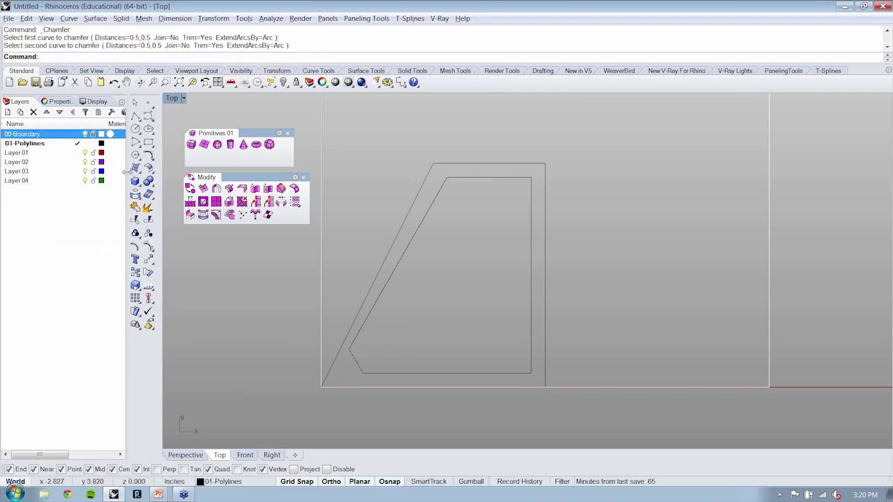
key("Return")
left_click(329, 367)
left_click(364, 387)
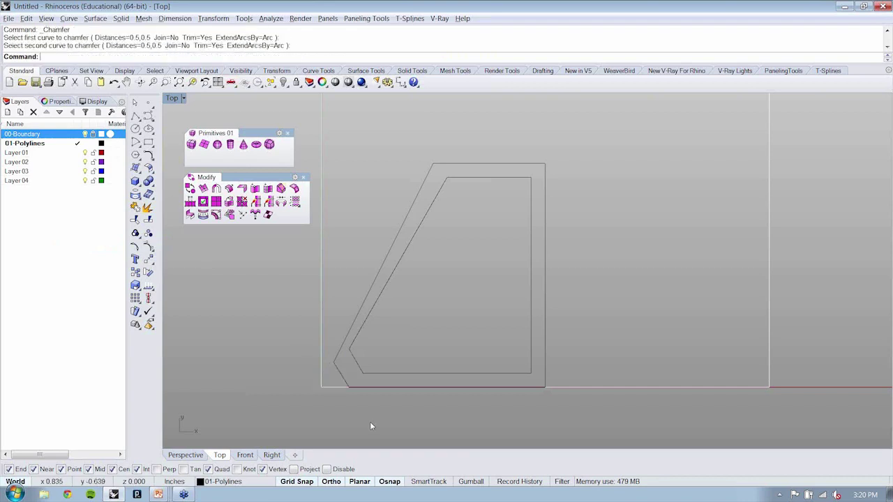
scroll(370, 421, "down", 3)
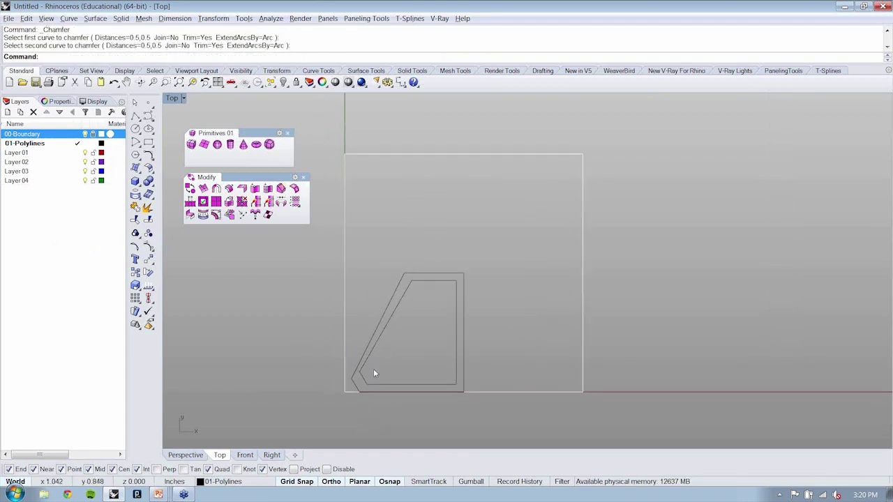
left_click_drag(375, 366, 369, 325)
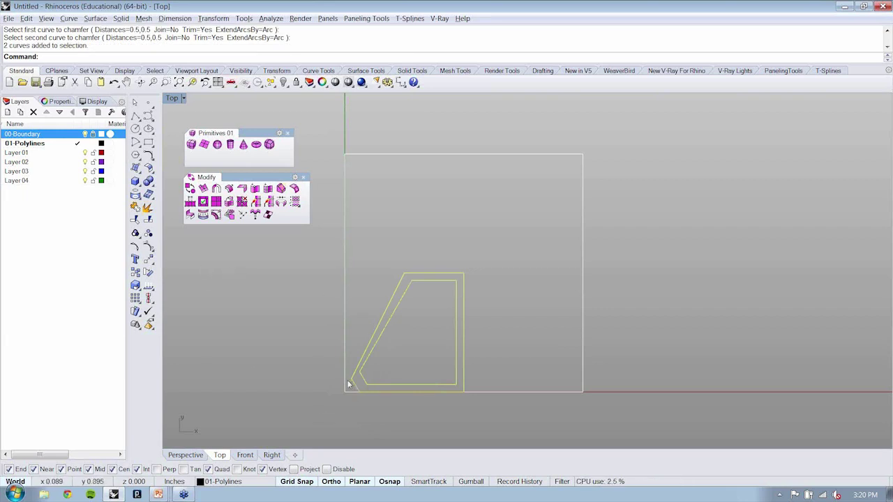
scroll(352, 390, "up", 2)
scroll(354, 396, "up", 5)
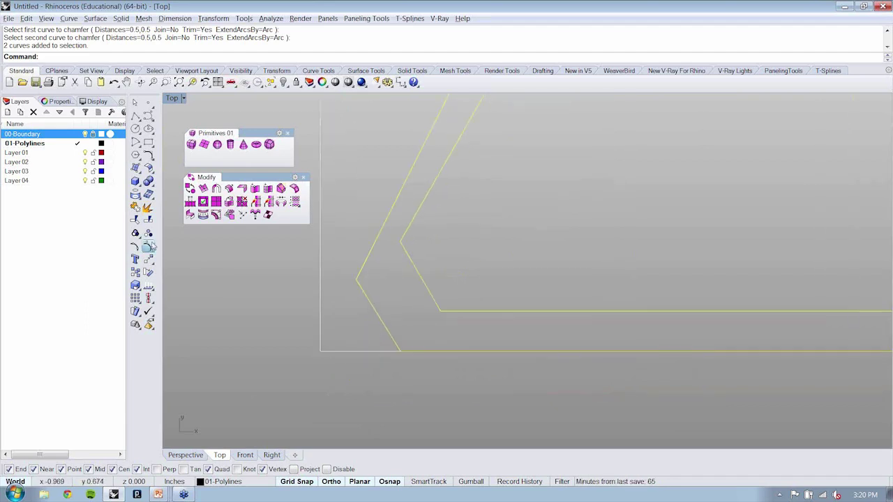
left_click(148, 246)
left_click_drag(267, 260, 376, 309)
key("Return")
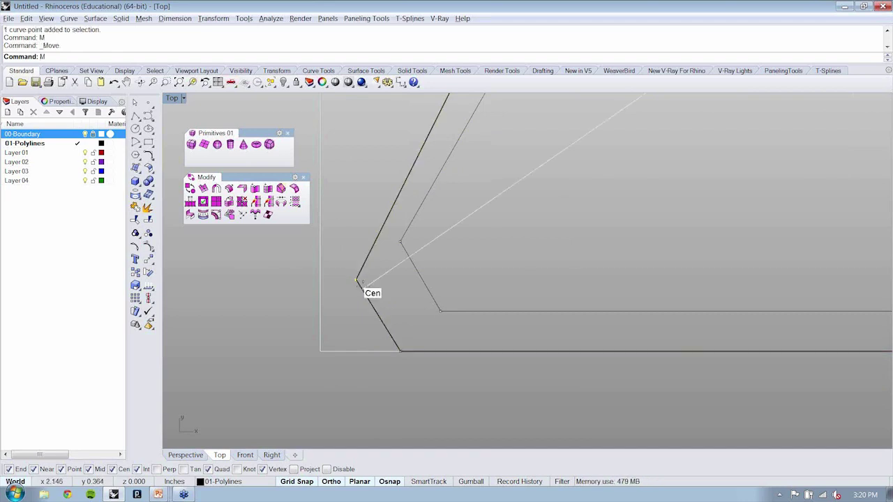
left_click(355, 279)
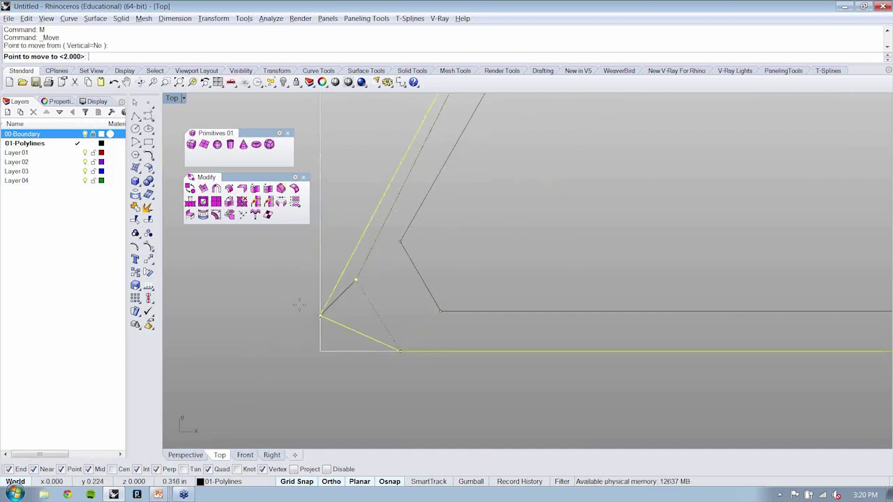
left_click(320, 280)
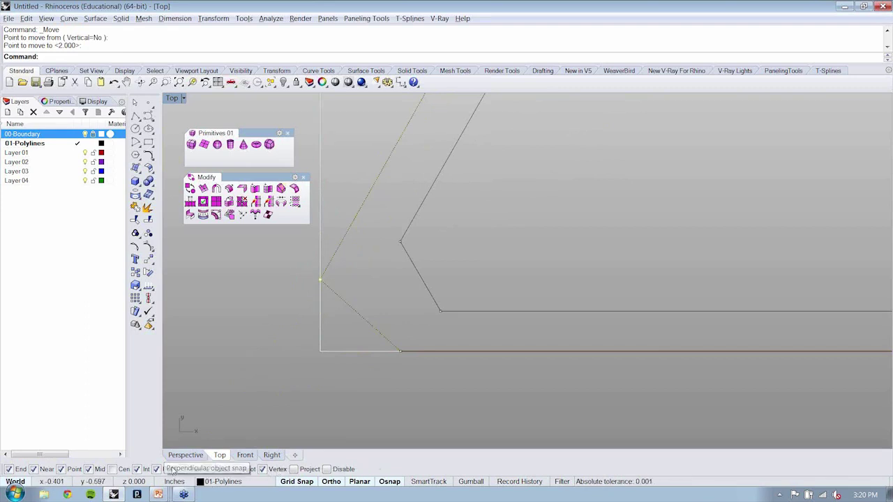
left_click_drag(361, 347, 417, 380)
right_click(409, 374)
left_click(400, 350)
left_click(320, 350)
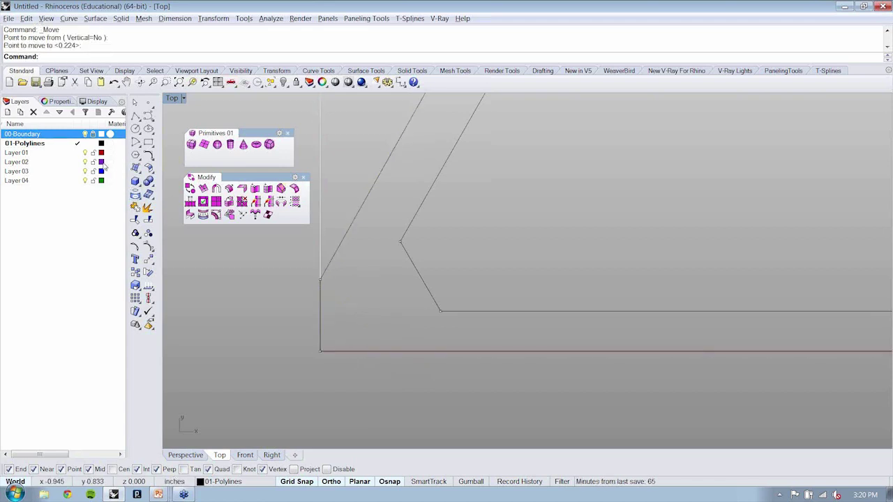
right_click_drag(384, 270, 430, 295)
left_click_drag(321, 195, 513, 459)
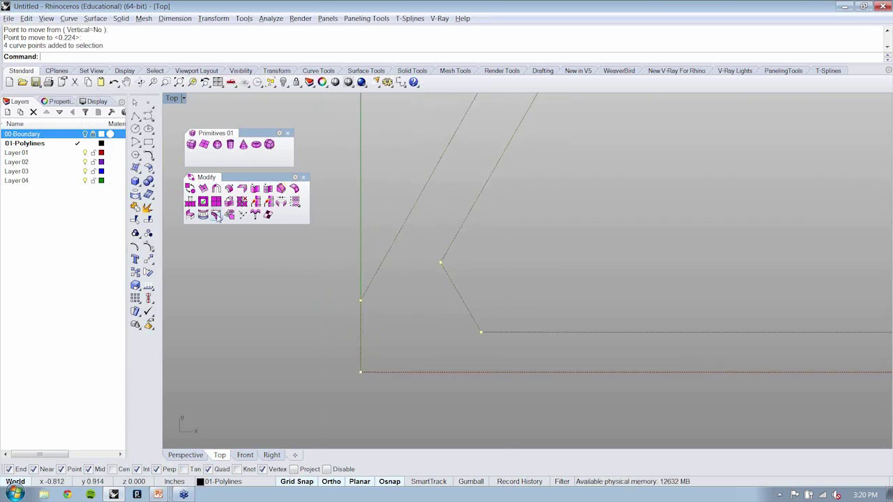
key("Escape")
left_click(148, 246)
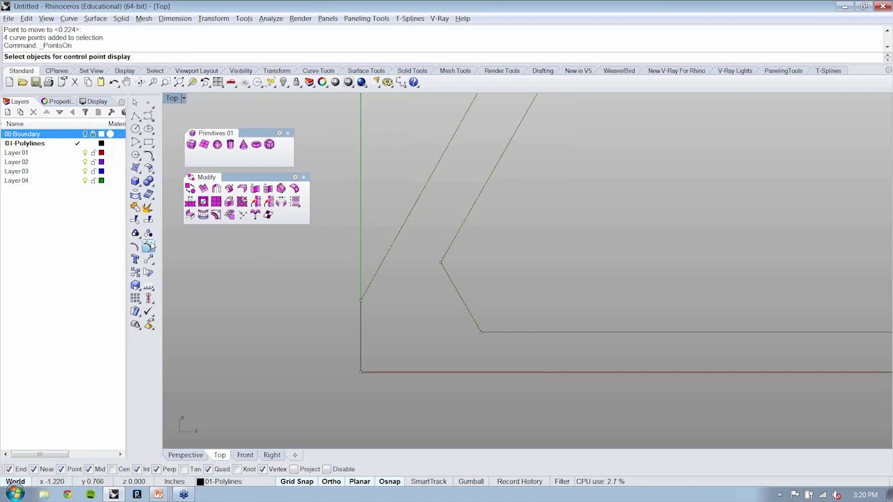
right_click(149, 247)
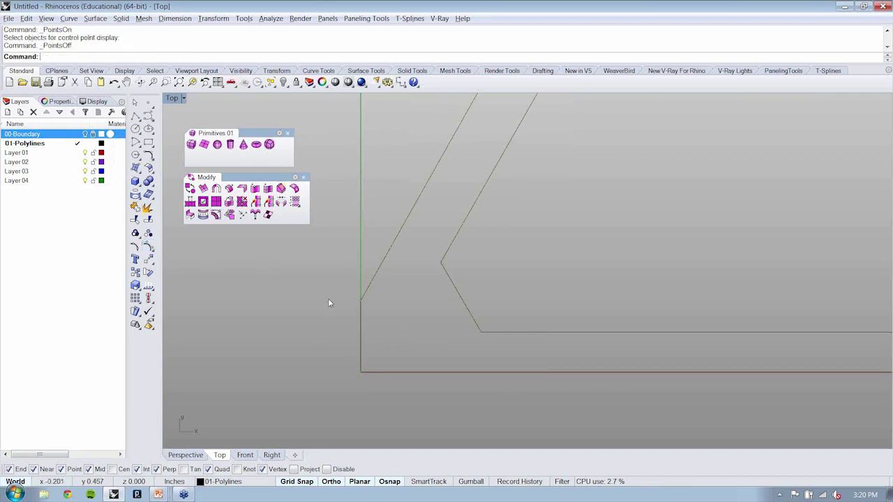
- Show the 00-Boundary layer and mirror both polylines across the vertical axis
scroll(329, 303, "down", 3)
left_click_drag(558, 202, 498, 273)
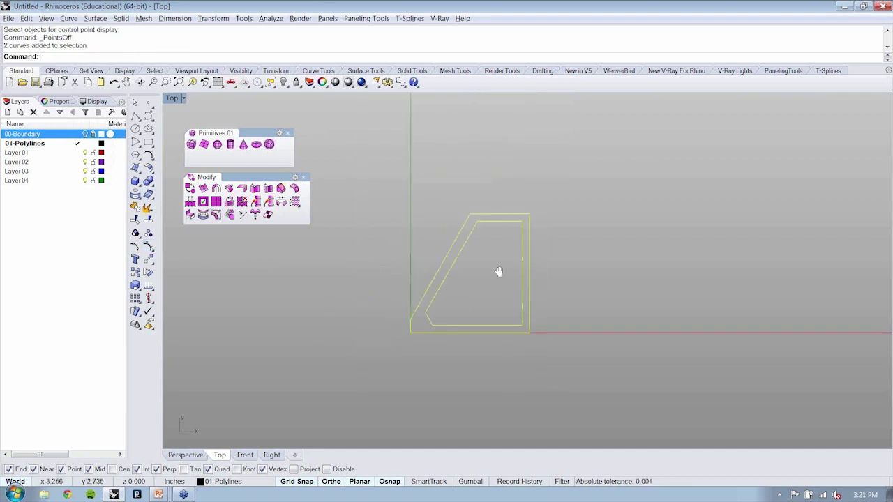
left_click(85, 134)
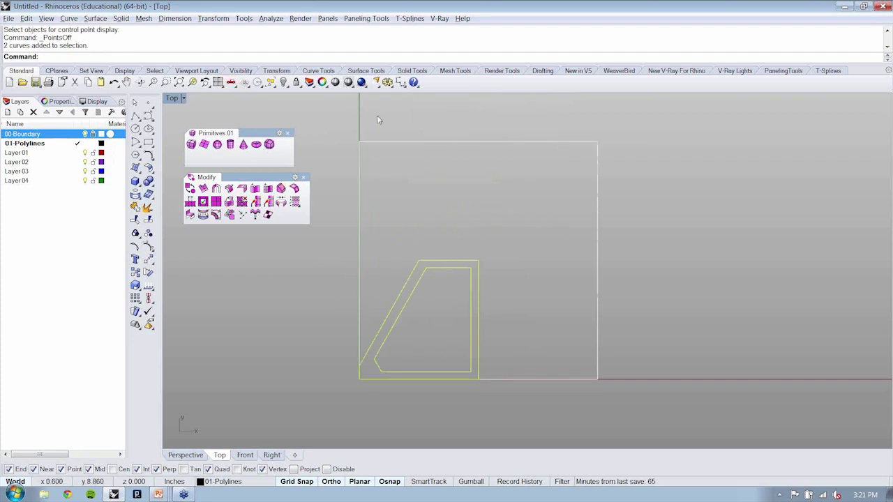
left_click(214, 19)
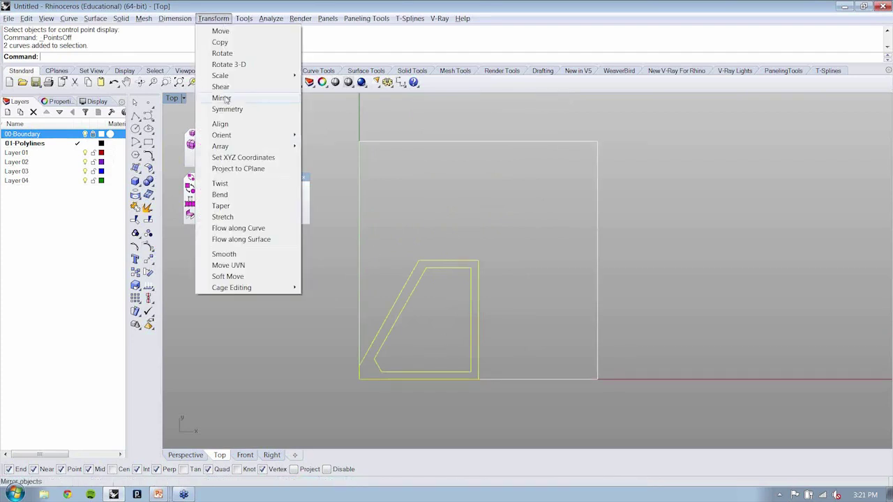
left_click(222, 98)
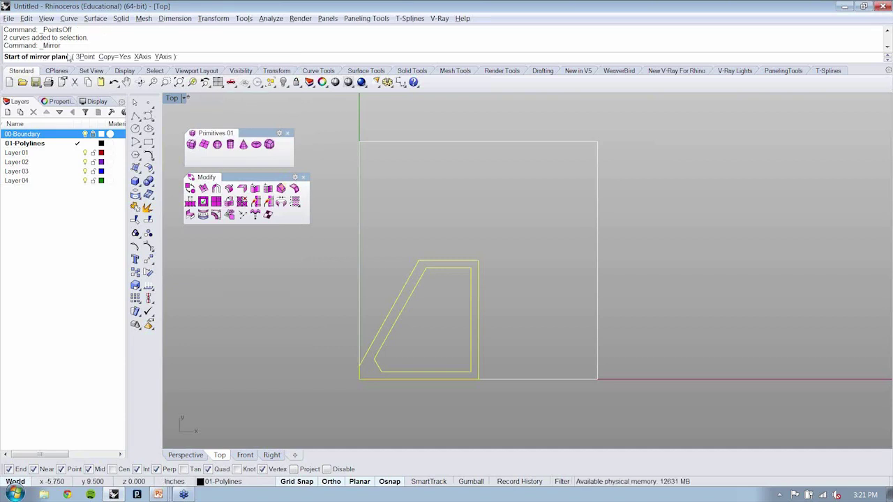
left_click(481, 258)
left_click(488, 234)
- Mirror all the polylines upward across the horizontal axis
left_click_drag(544, 240, 422, 293)
key("Return")
left_click(478, 261)
left_click(641, 261)
key("Escape")
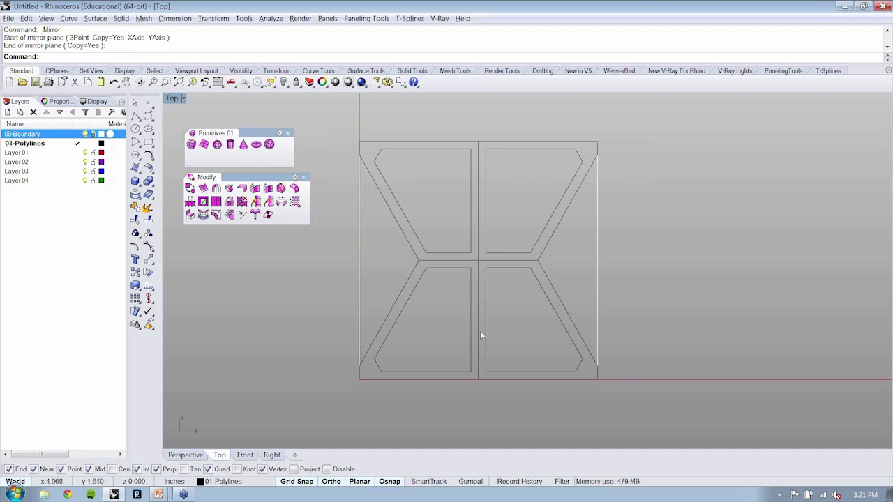
- Delete the top-left, top-right and bottom-right copies, keeping the lower-left outline pair
scroll(438, 302, "up", 1)
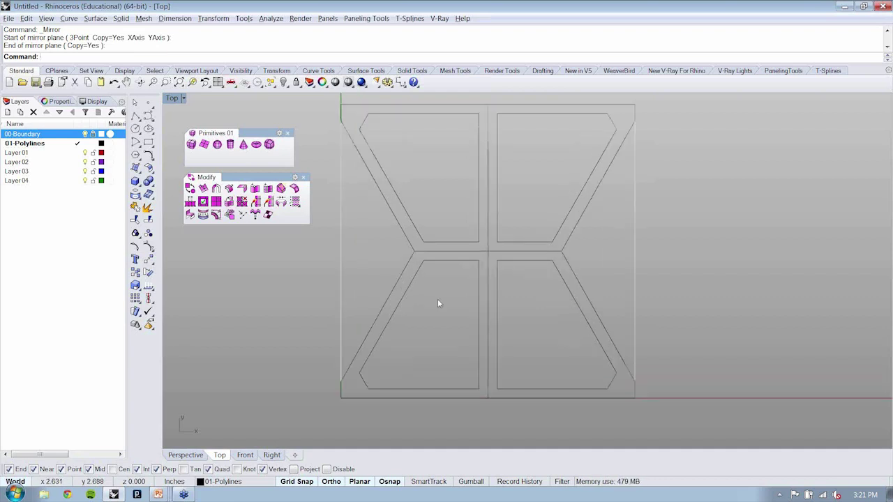
scroll(437, 304, "up", 1)
mouse_move(434, 308)
right_mouse_down()
mouse_move(498, 249)
mouse_move(482, 301)
mouse_move(422, 342)
right_mouse_up()
left_click(408, 313)
scroll(532, 312, "down", 1)
left_click(527, 340)
left_click(526, 336)
left_click(394, 216, "shift")
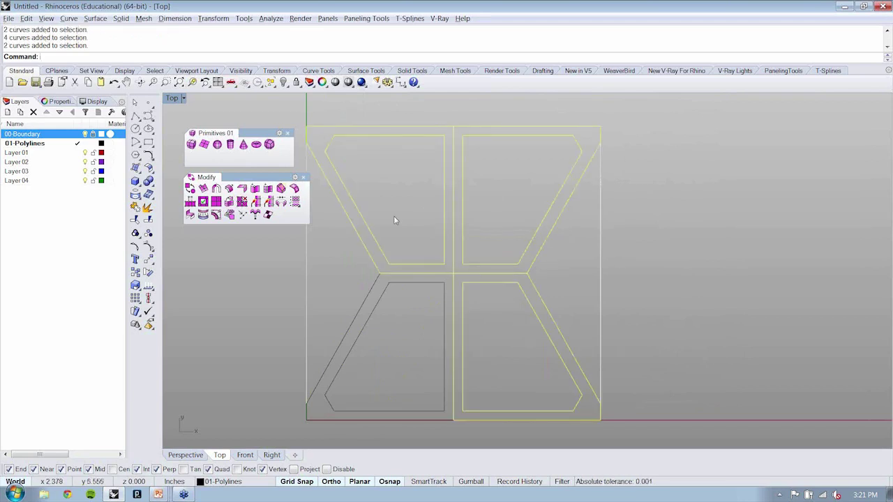
key("Delete")
left_click_drag(447, 249, 427, 298)
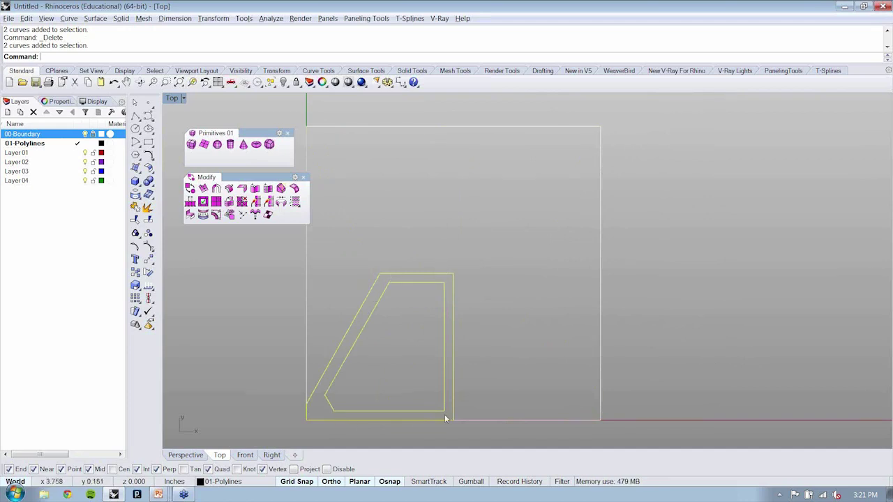
left_click(465, 282)
right_click_drag(471, 272, 520, 251)
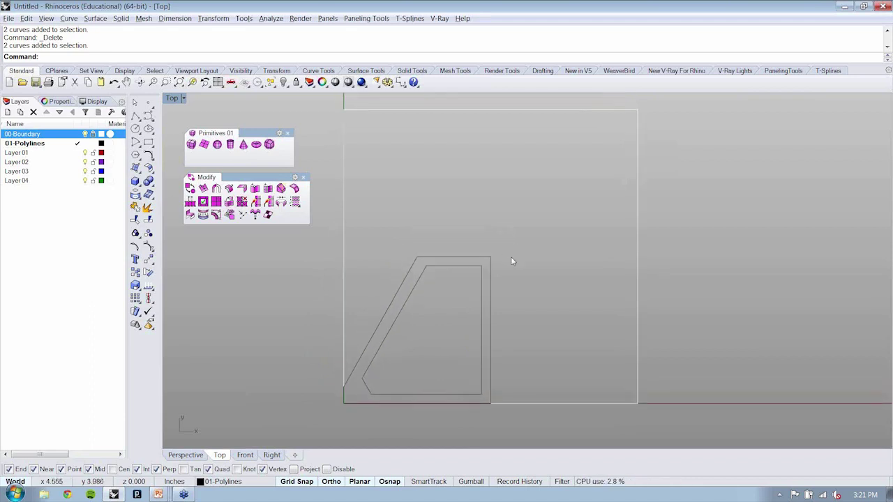
key("alt+Tab")
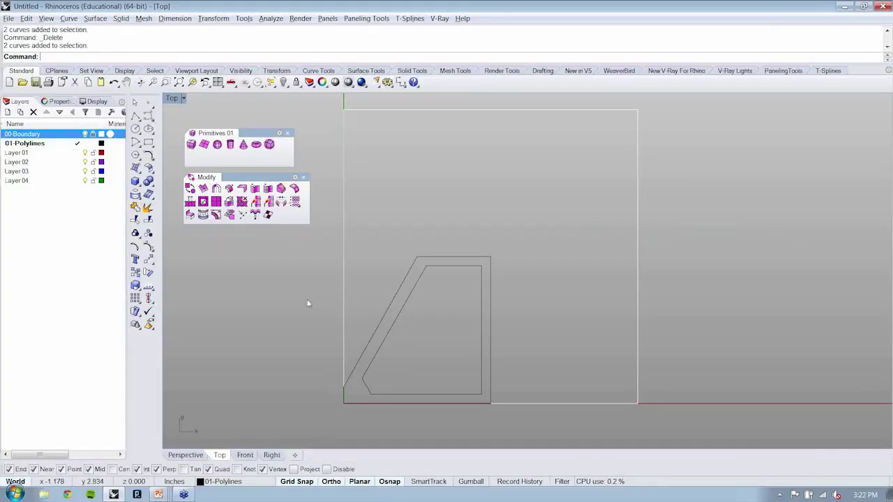
- Make Layer 01 current and rename it 02-Lines
left_click(410, 351)
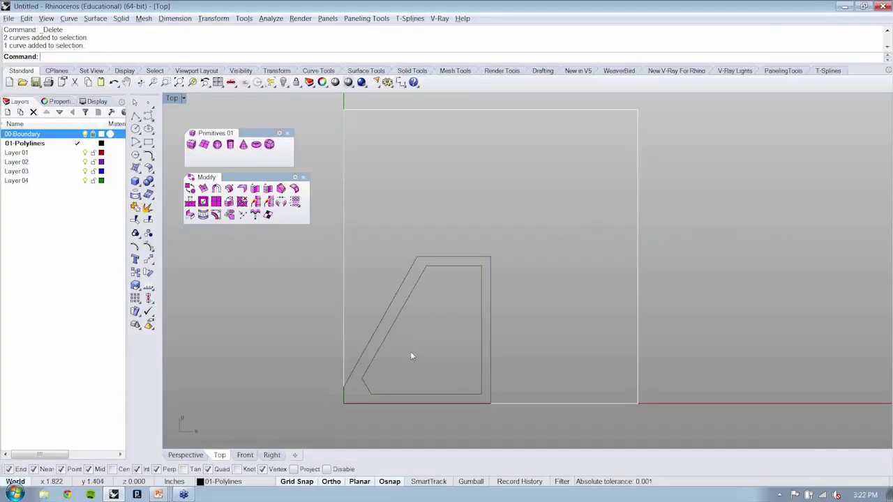
left_click(77, 153)
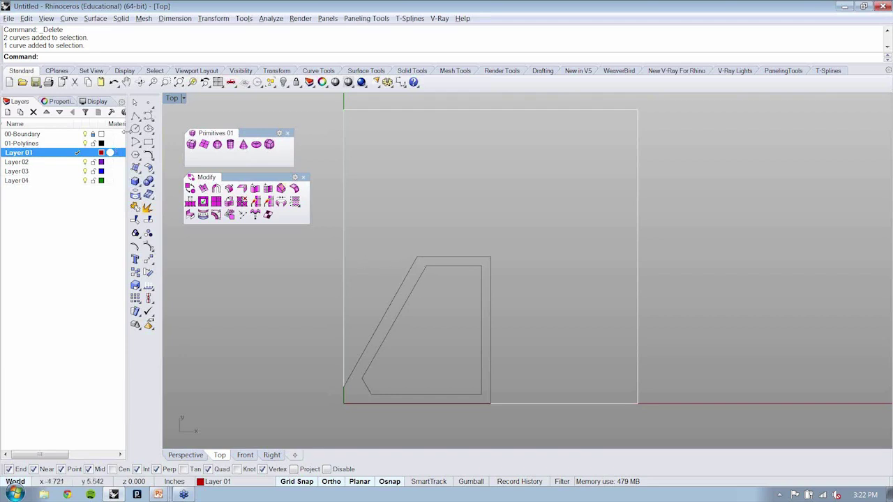
double_click(17, 153)
type("02-Lines")
key("Return")
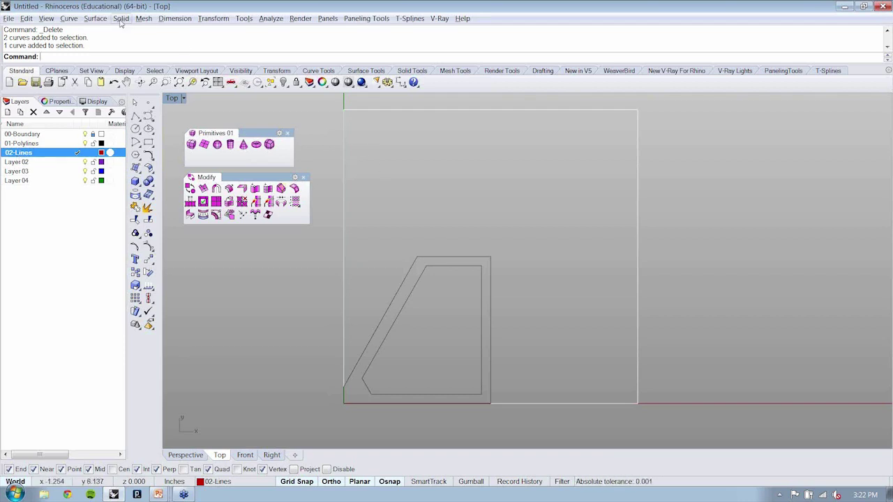
- Draw a line joining the outer upper-left corner to its inner corner
left_click(82, 15)
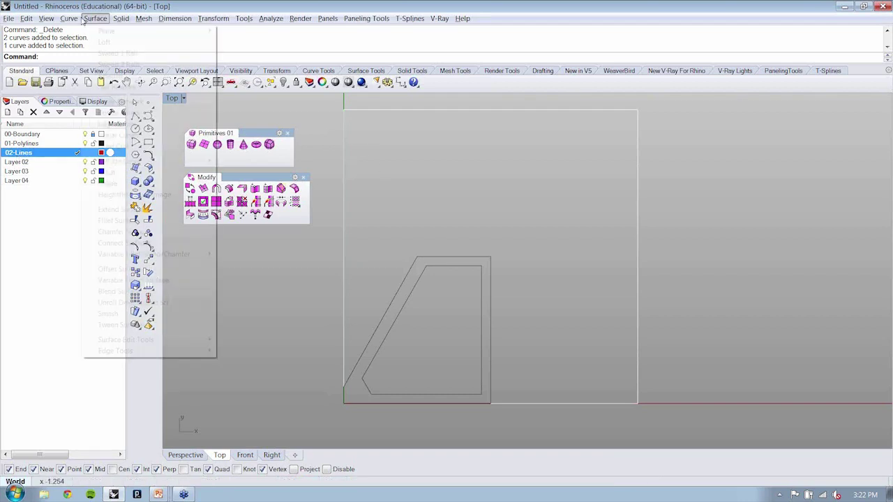
mouse_move(125, 57)
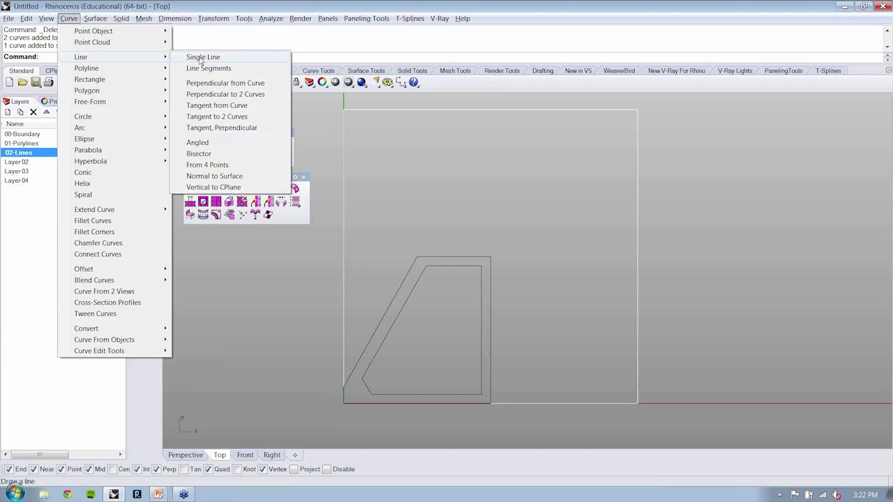
left_click(201, 60)
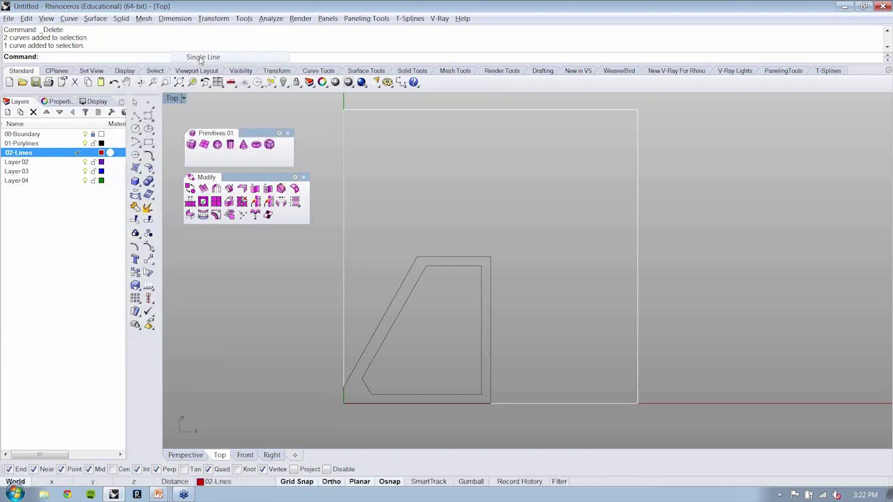
left_click(417, 258)
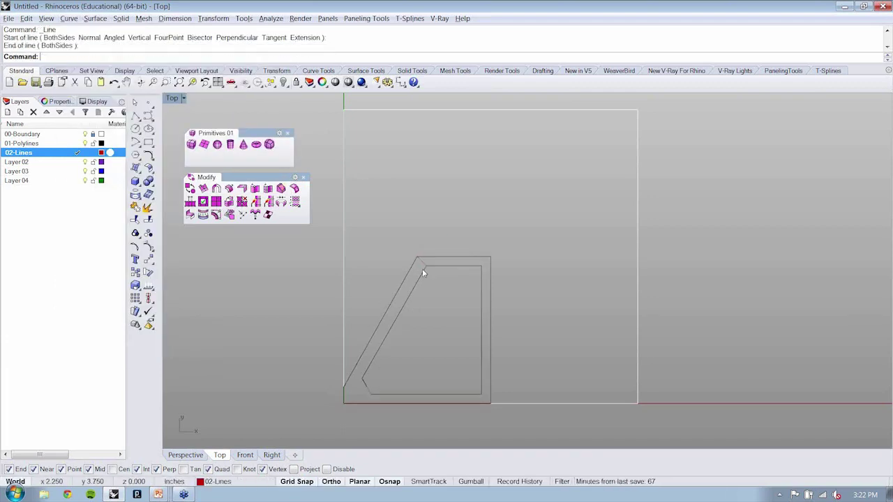
left_click(344, 385)
key("Return")
left_click(345, 402)
key("Escape")
key("Return")
- Add lines joining the bottom and top-right outer corners to inner corners, then select all seven curves
left_click(476, 402)
left_click(482, 393)
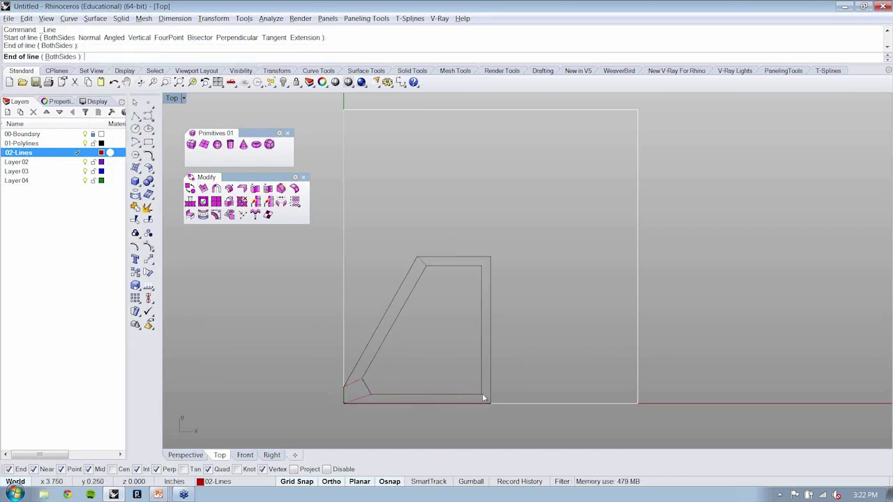
key("Return")
left_click(490, 258)
left_click(482, 265)
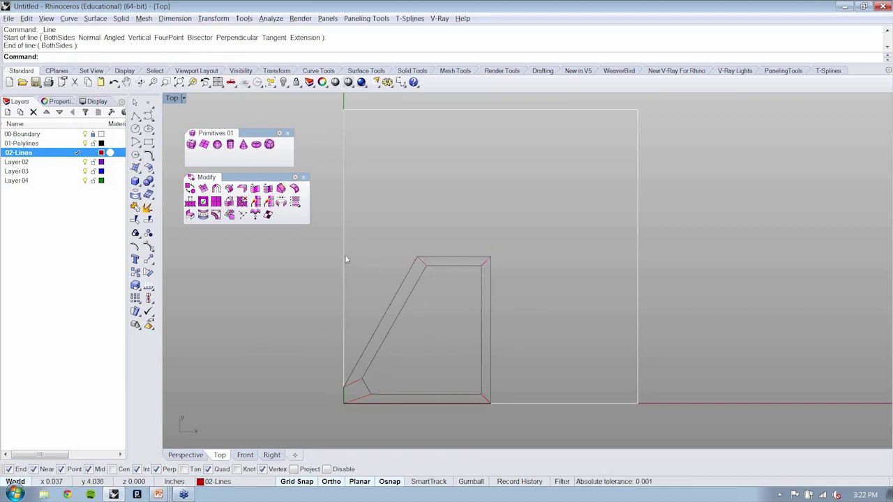
left_click_drag(314, 228, 535, 427)
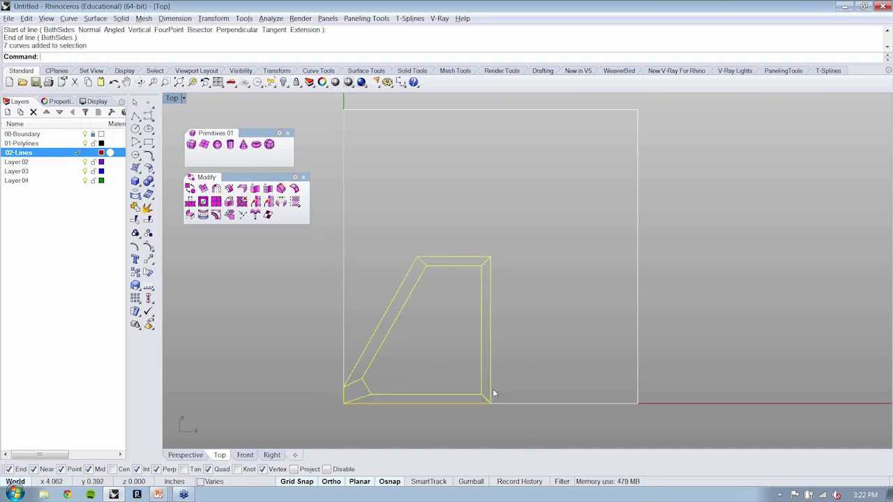
left_click(17, 162)
- Rename Layer 02 to 03-TSplines and make it current
left_click(17, 163)
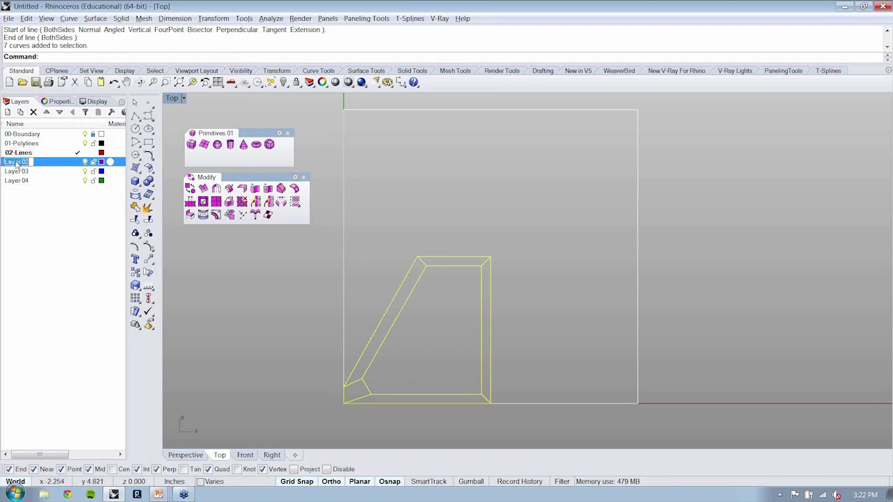
type("03-TSplines")
key("Return")
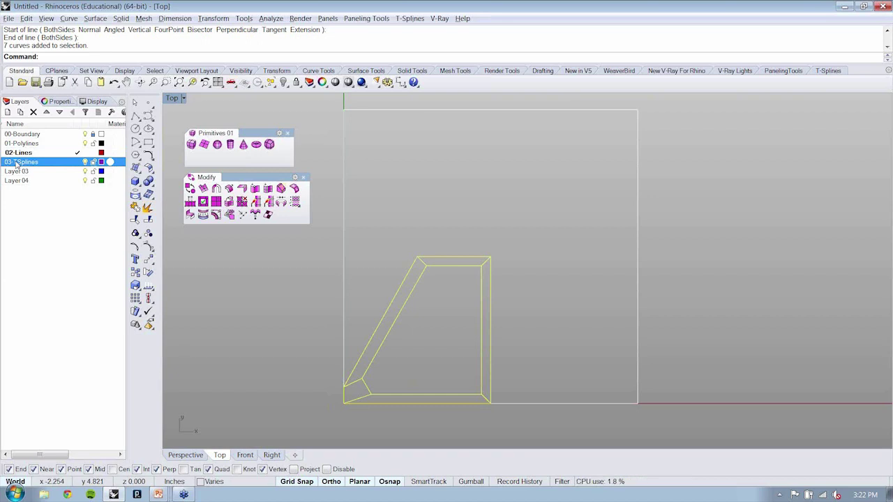
left_click(78, 163)
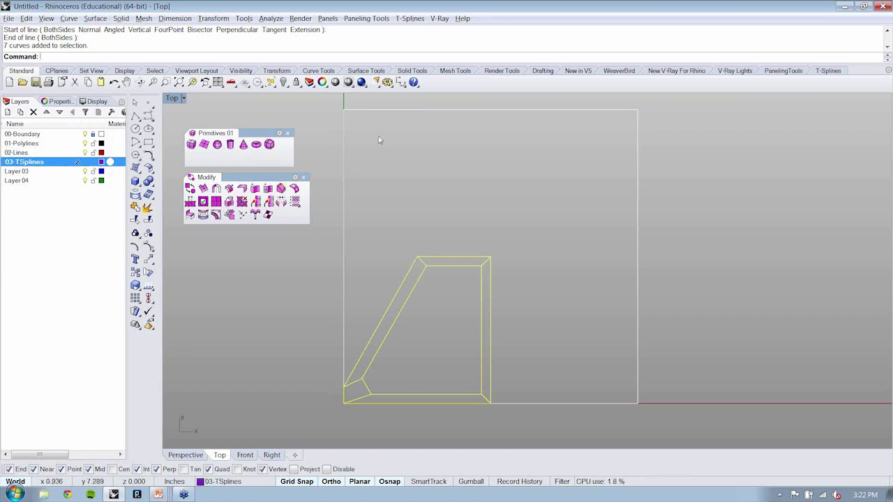
left_click(413, 184)
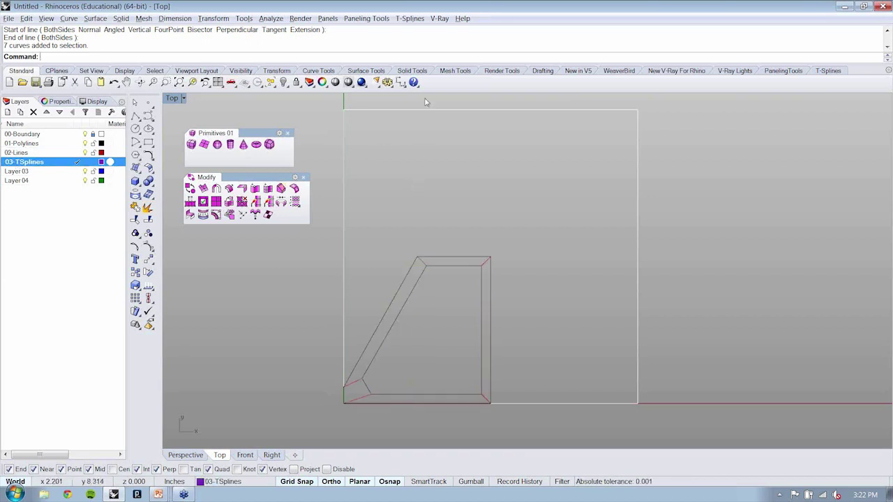
- Build a T-Spline surface from the seven frame lines
left_click(418, 18)
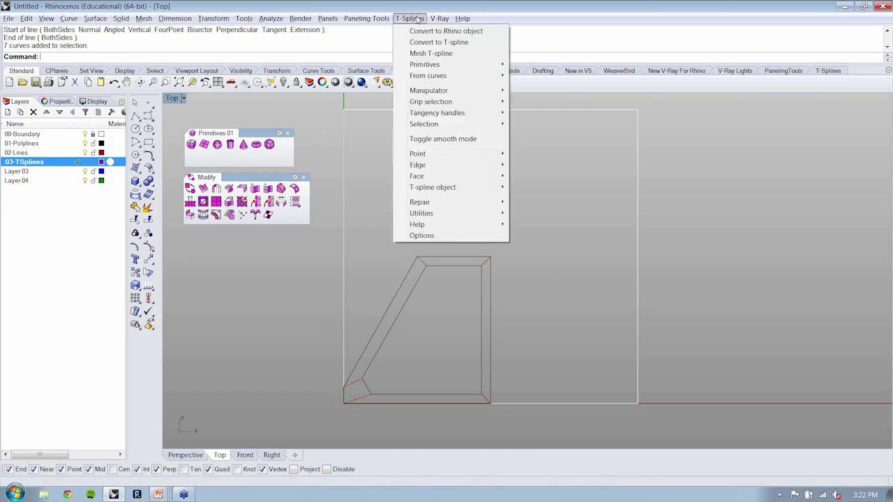
mouse_move(448, 79)
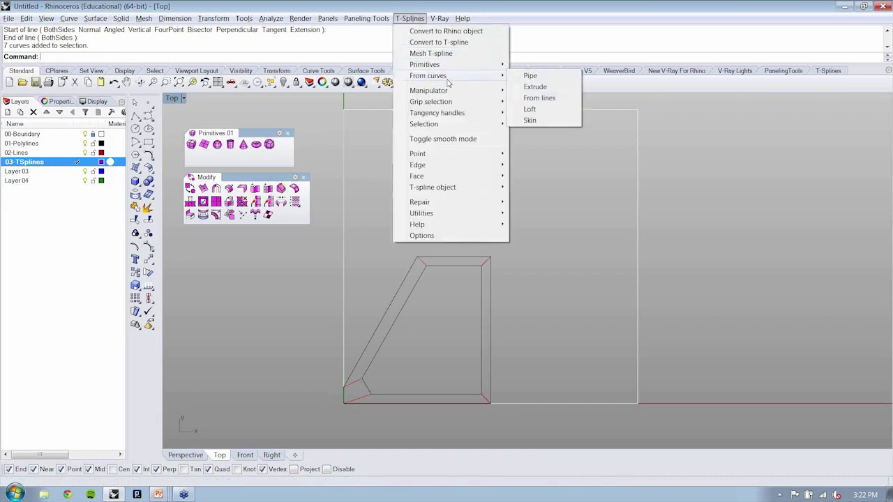
left_click(551, 98)
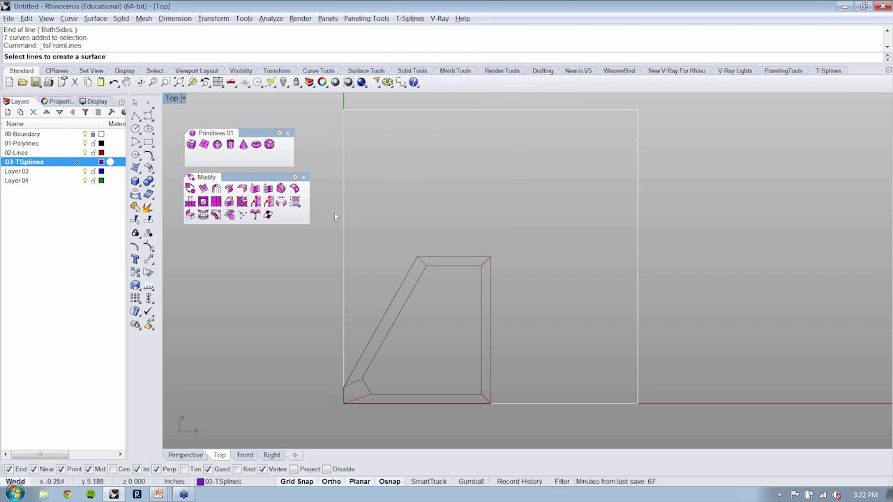
left_click_drag(327, 215, 495, 423)
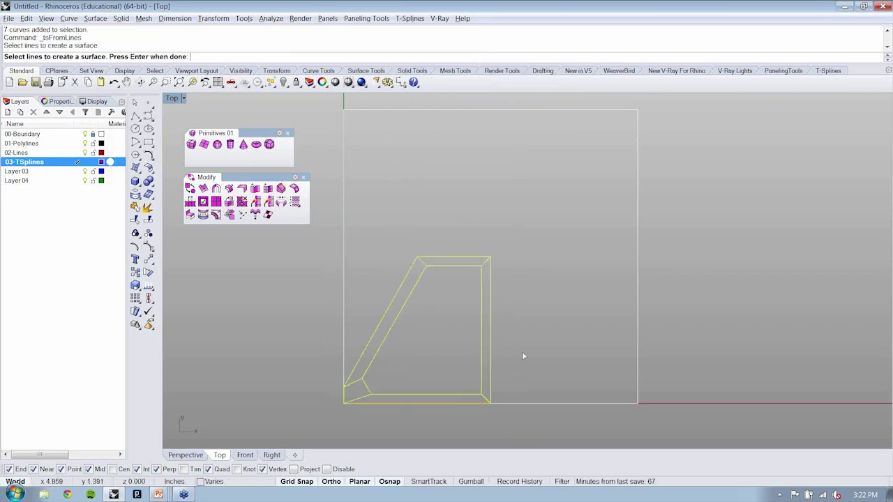
key("Return")
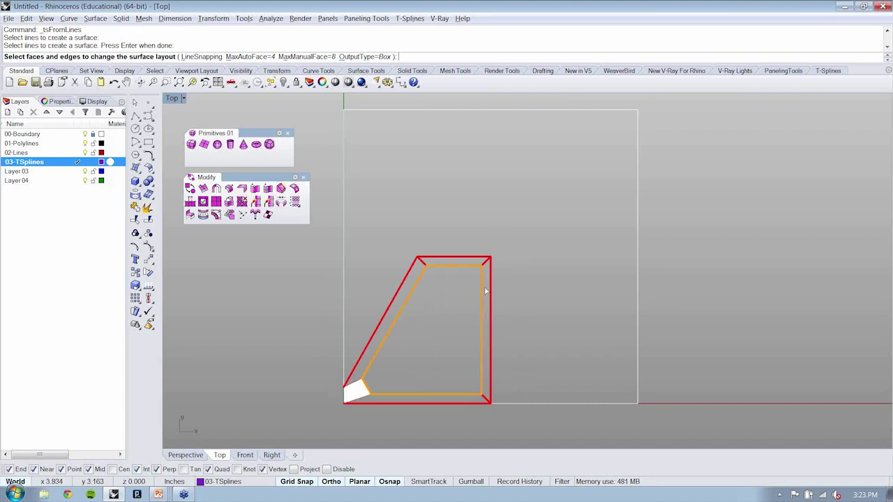
scroll(486, 292, "up", 2)
right_click_drag(487, 291, 560, 204)
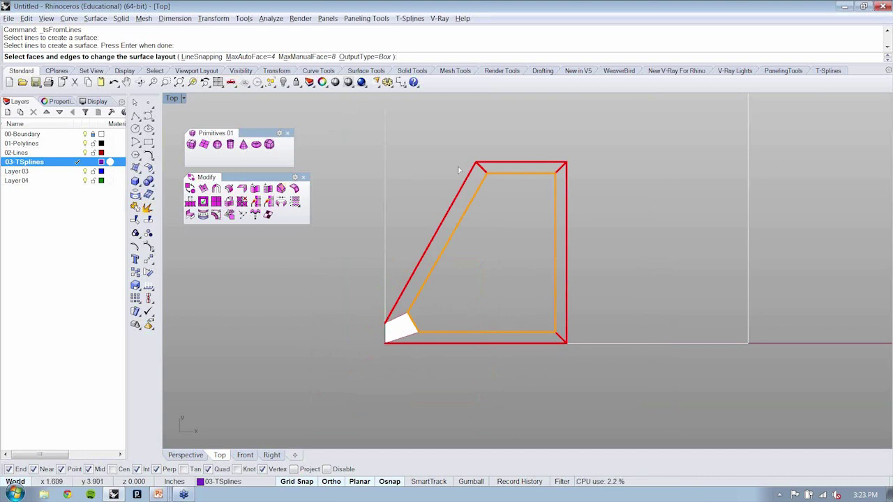
right_click_drag(420, 191, 408, 217)
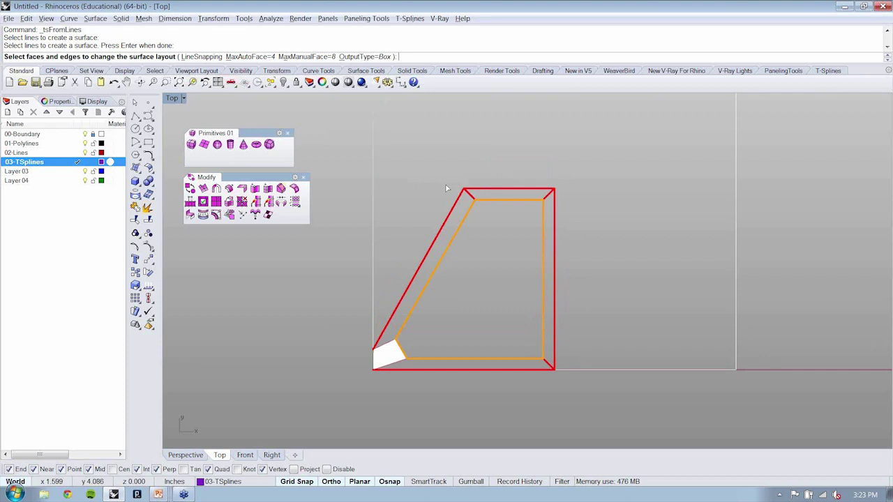
key("Return")
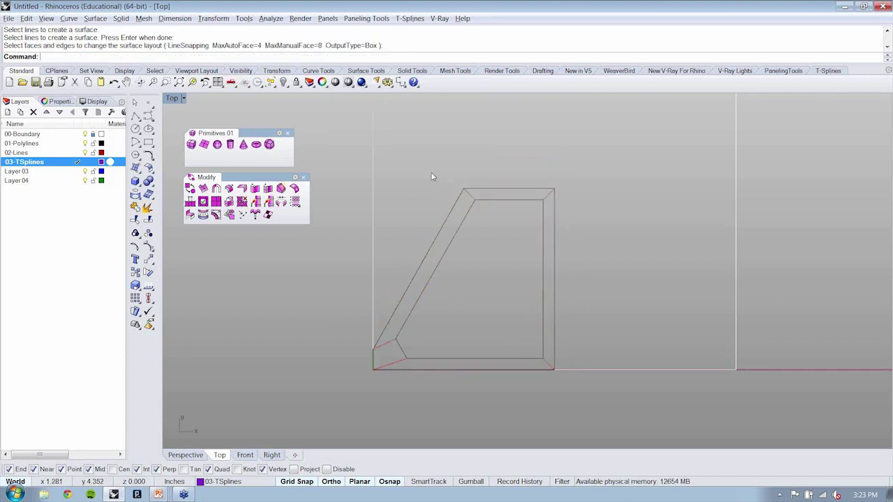
- Select both frame outline polylines and explode them into separate line segments
left_click(510, 190)
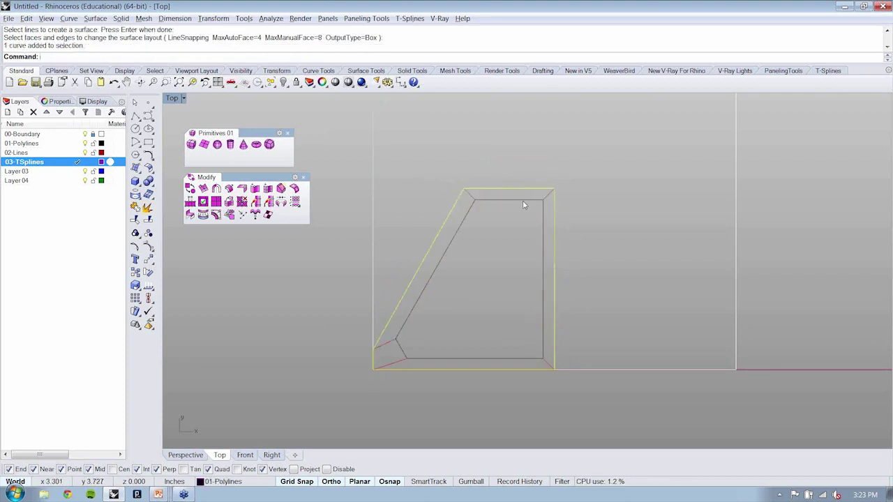
left_click(523, 201)
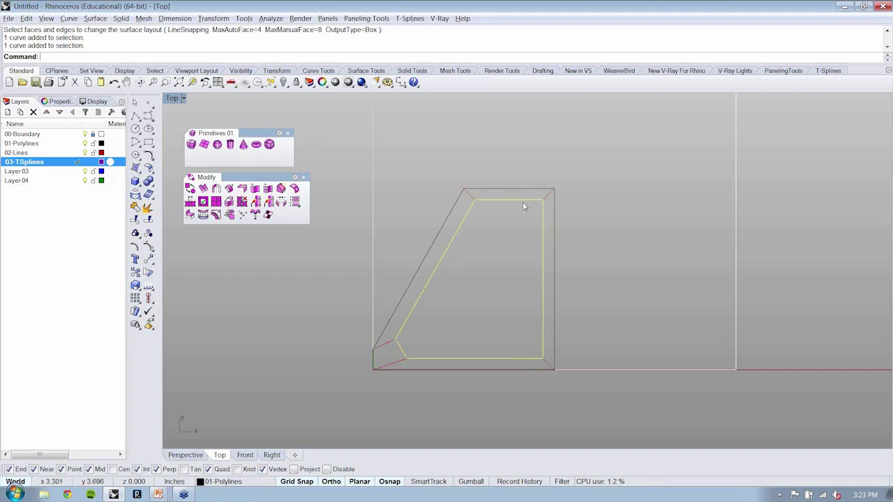
left_click(470, 195)
left_click(548, 362)
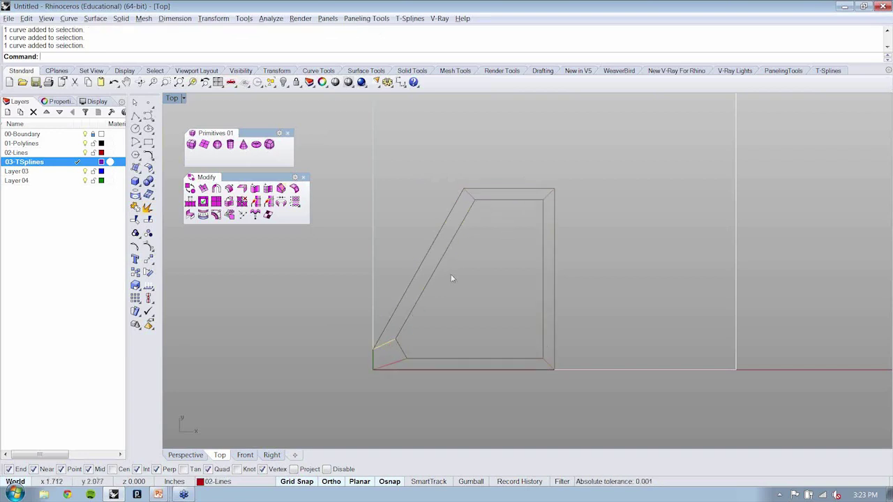
left_click(484, 291)
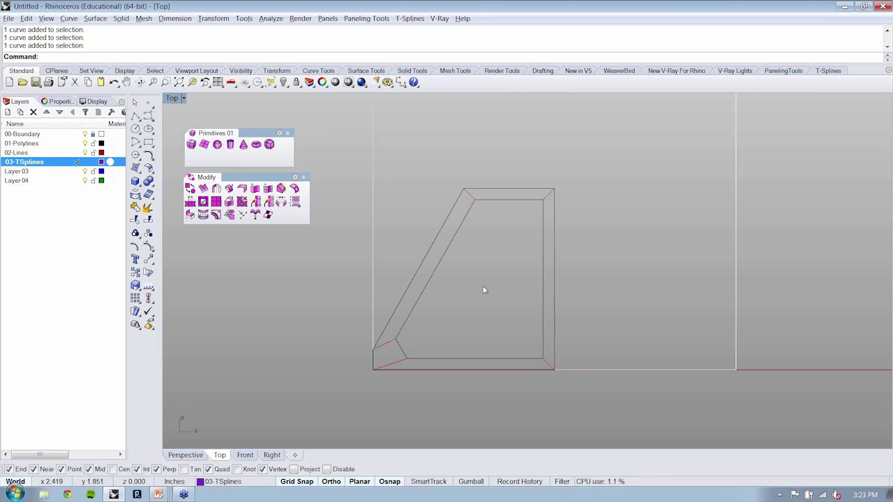
left_click(413, 255)
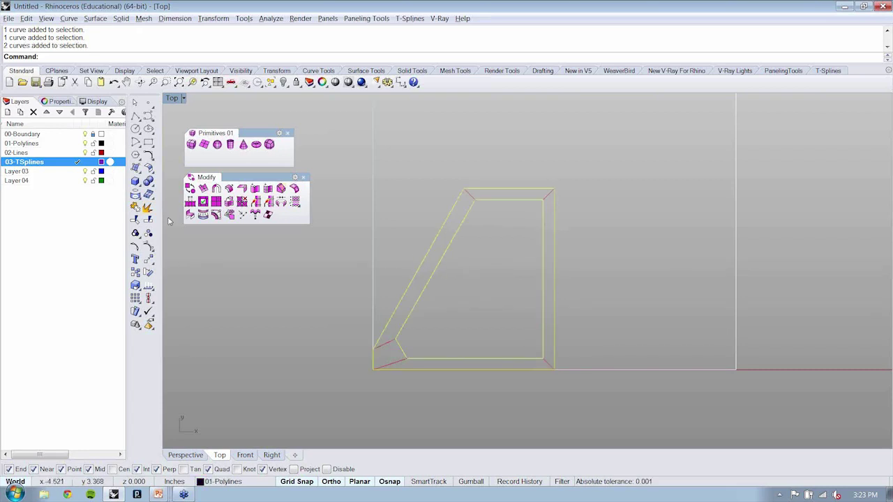
left_click(148, 207)
- Check the exploded segments one by one, then window-select all 15 frame curves
left_click(413, 233)
left_click(447, 217)
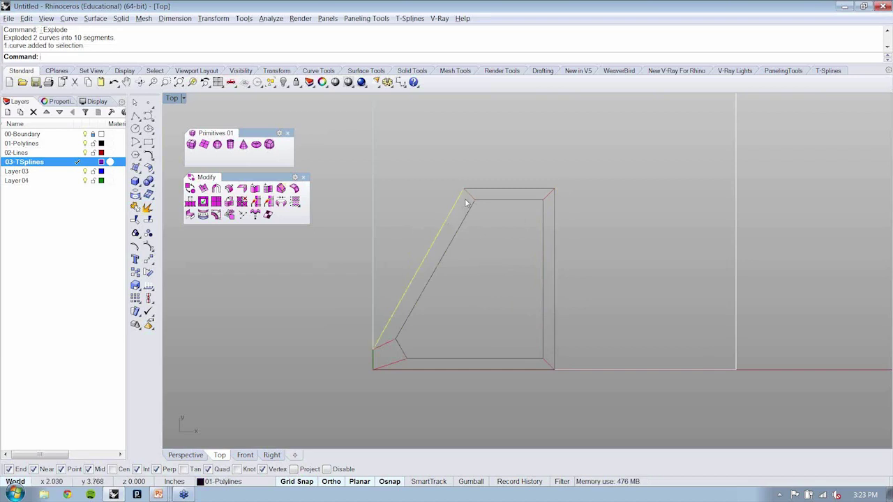
left_click(488, 188)
left_click(549, 194, "shift")
left_click(553, 220)
left_click(544, 309)
left_click(548, 364)
key("Escape")
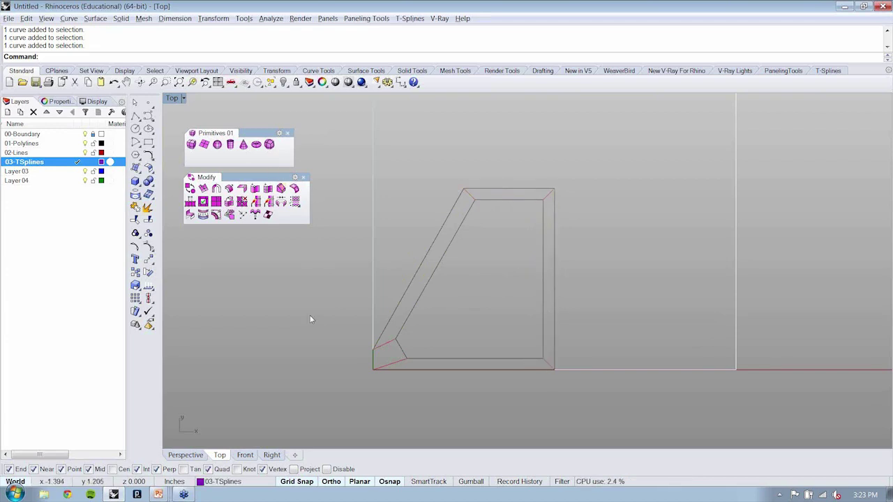
left_click_drag(333, 139, 564, 403)
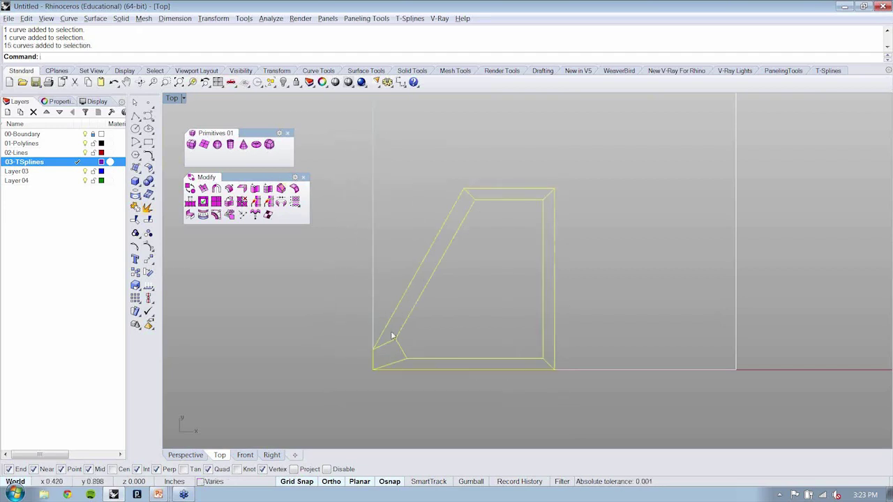
- Build a T-Spline surface from the 15 lines with From lines and shade the Top view
left_click(410, 18)
mouse_move(450, 75)
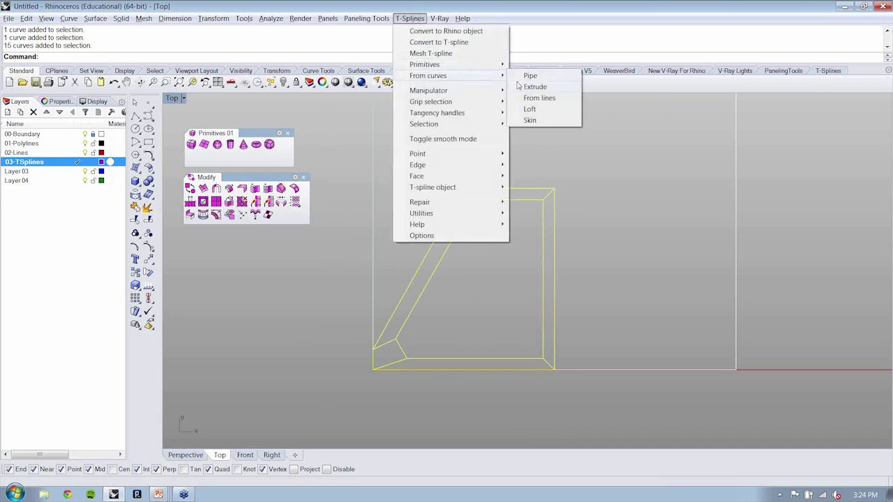
left_click(535, 98)
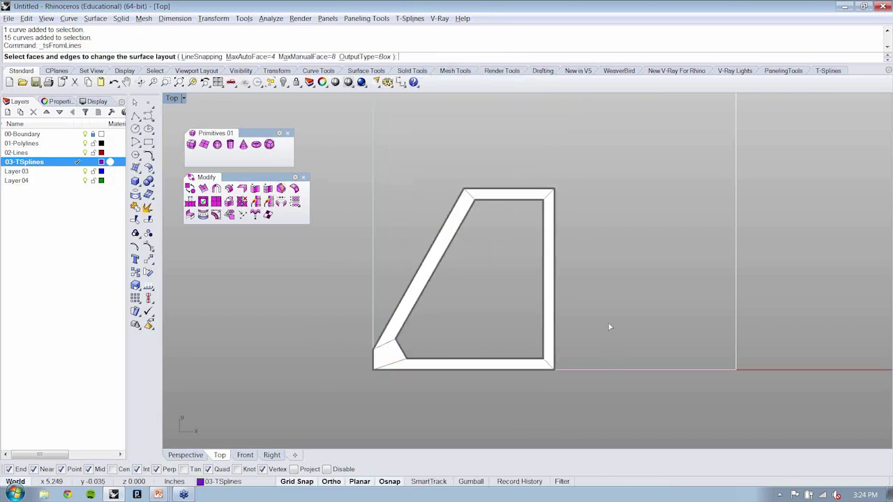
key("Return")
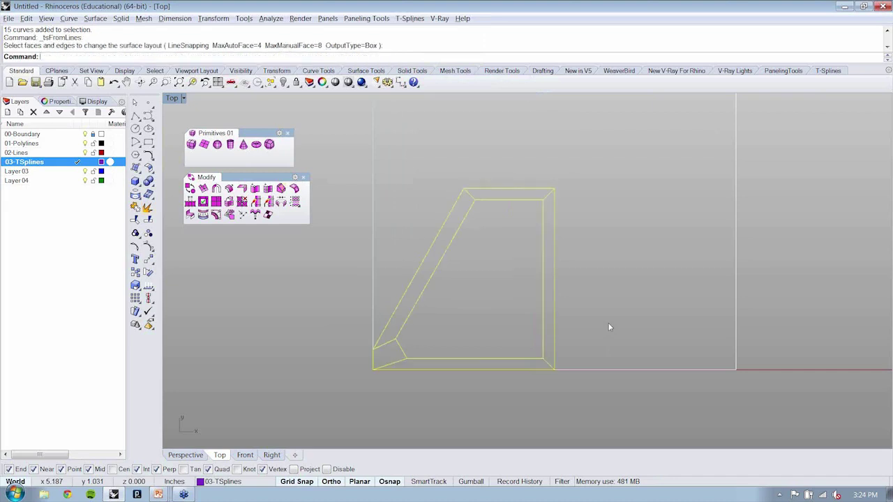
left_click(609, 327)
right_click_drag(604, 327, 598, 340)
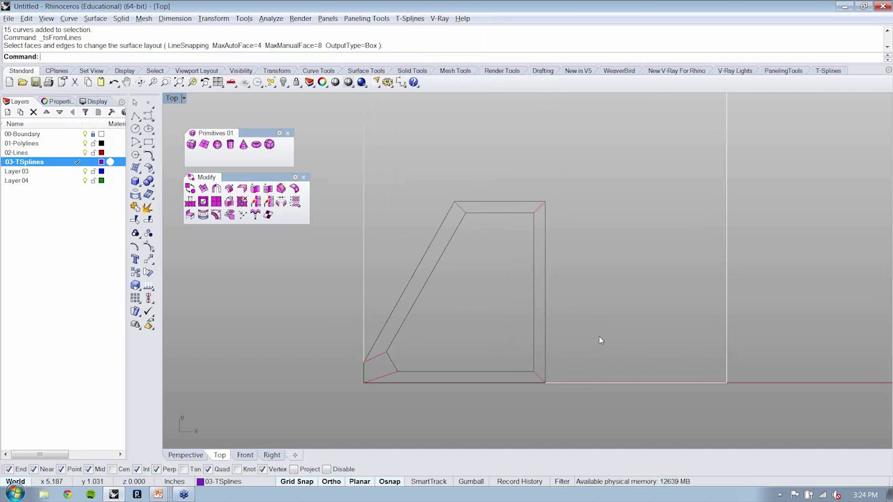
key("ctrl+alt+s")
- Maximize the Perspective viewport and orbit around the shaded purple frame surface
scroll(466, 391, "up", 2)
left_click(379, 262)
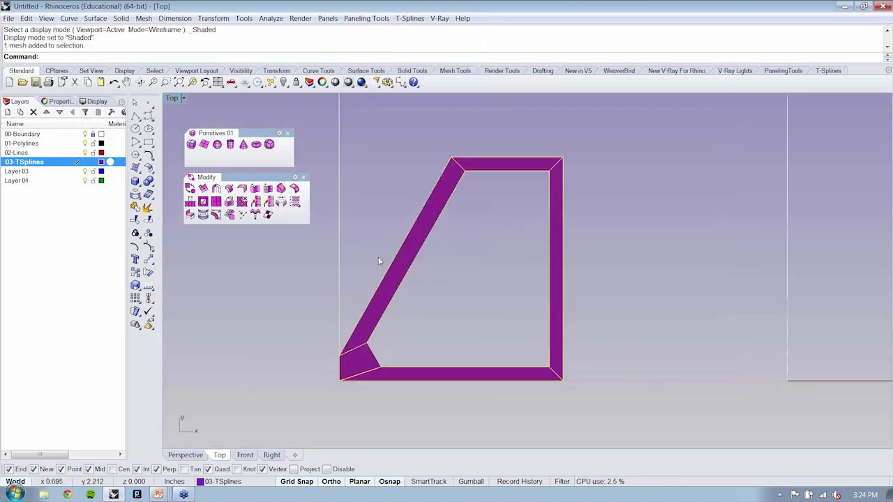
right_click_drag(378, 261, 526, 111)
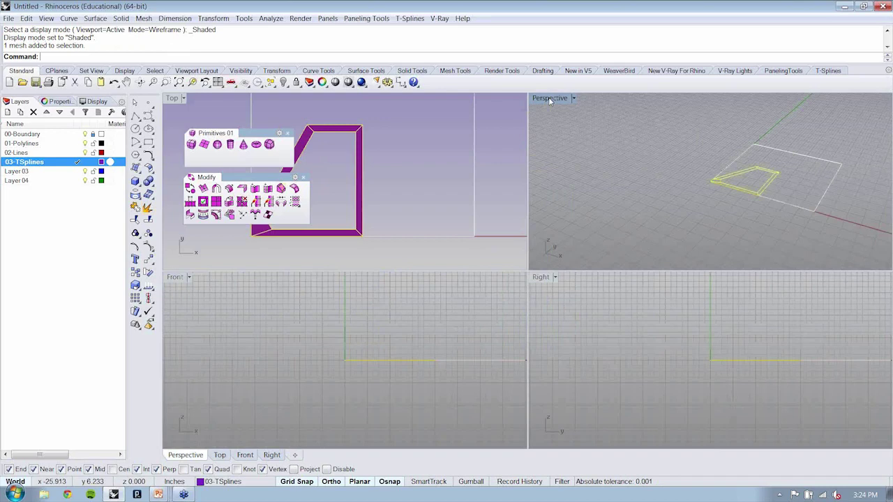
double_click(549, 98)
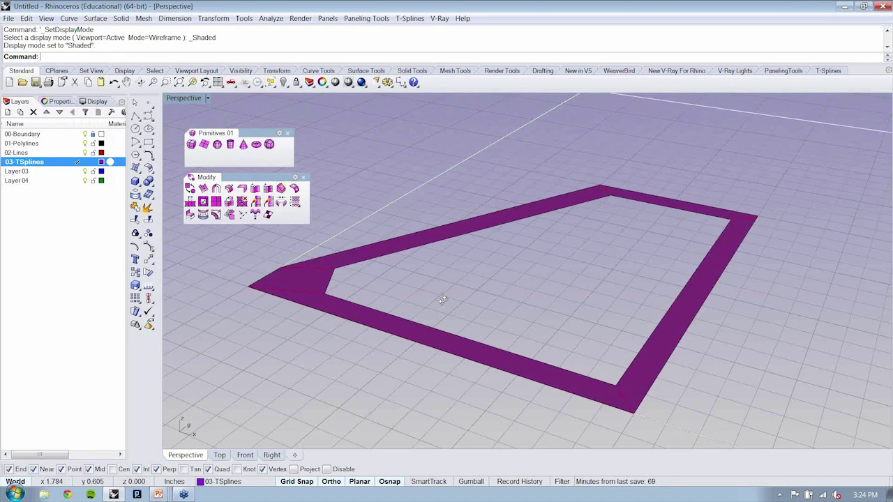
right_click_drag(442, 300, 373, 282)
left_click(373, 282)
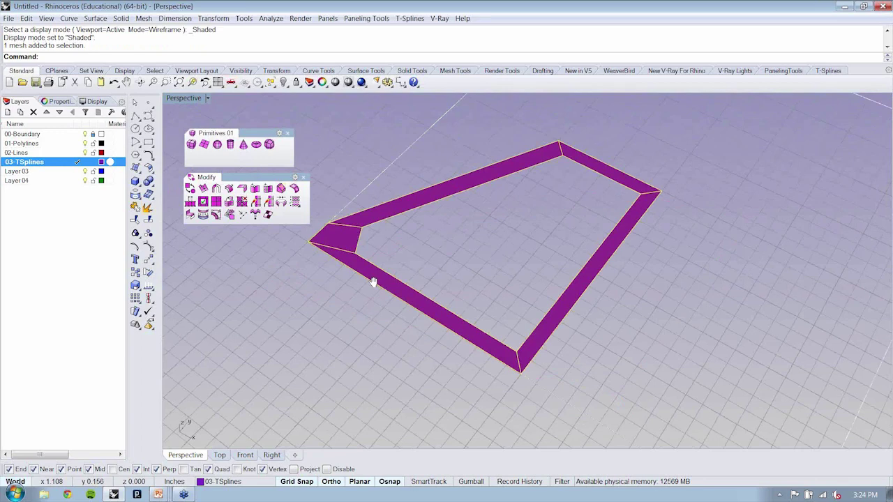
right_click_drag(373, 282, 413, 303)
left_click(413, 303)
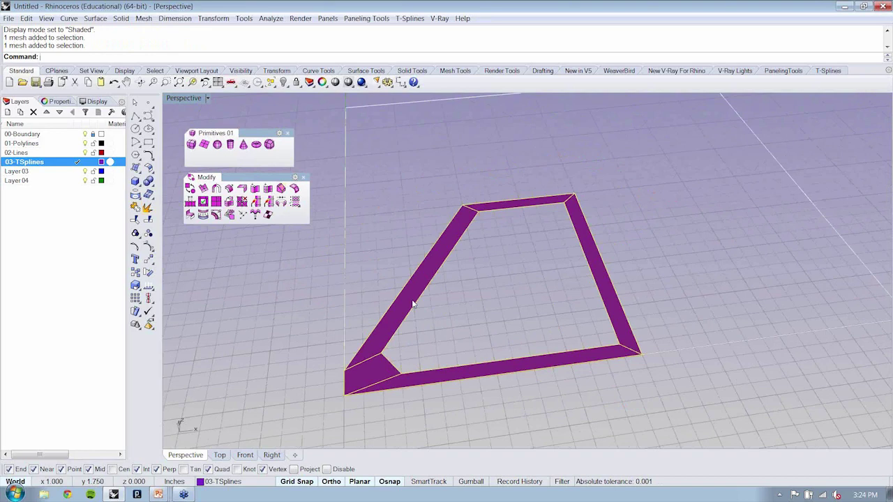
- Toggle the frame surface to smooth display and orbit to inspect it from several angles
key("Tab")
right_click_drag(413, 303, 687, 339)
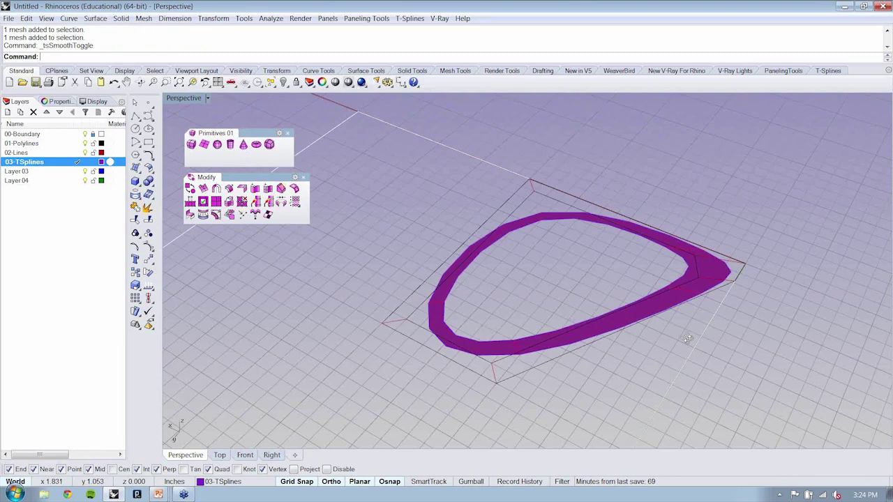
right_click_drag(688, 340, 416, 351)
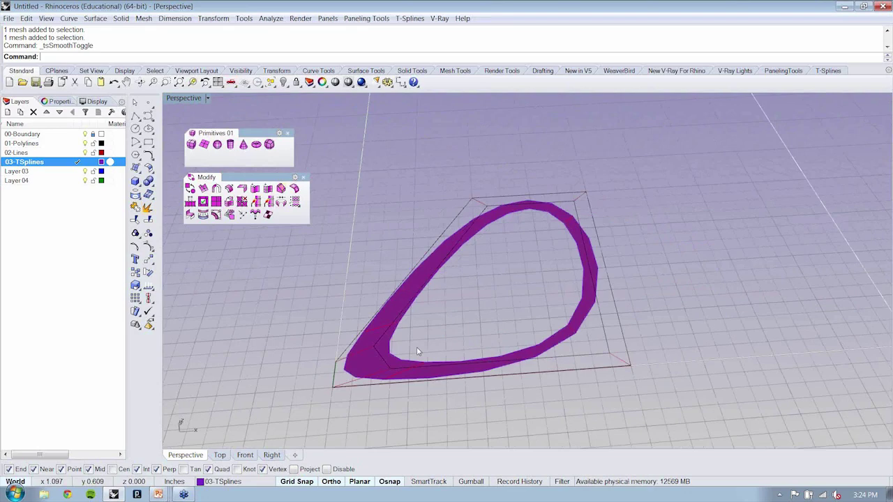
right_click_drag(417, 350, 570, 220)
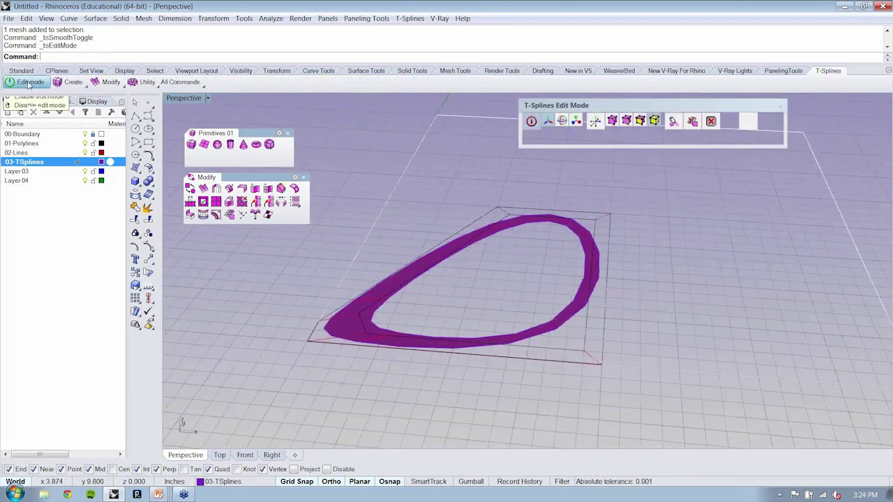
left_click(537, 224)
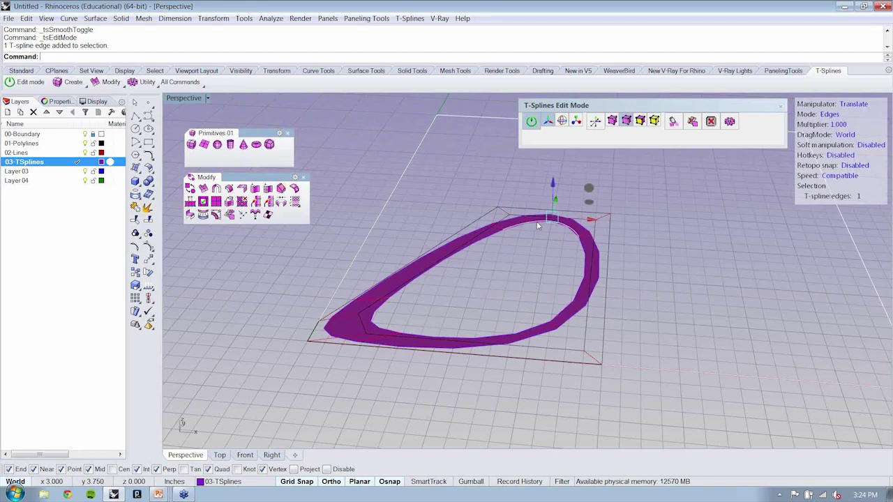
right_click_drag(536, 221, 612, 252)
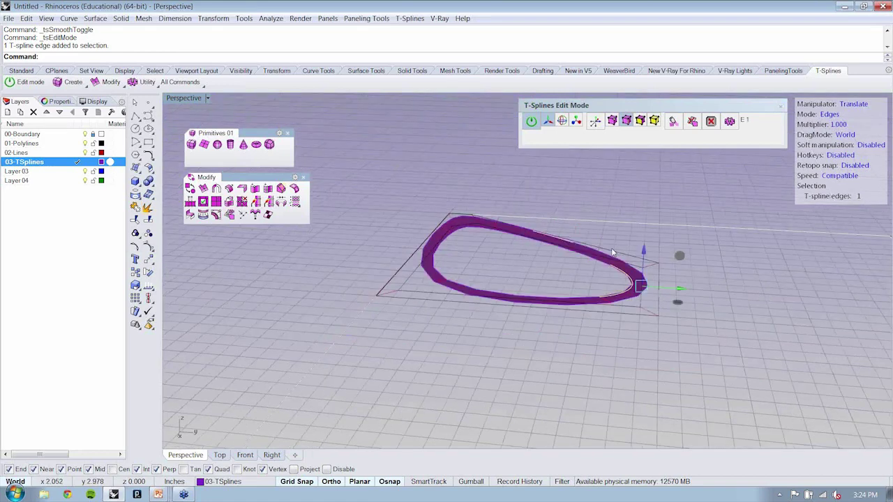
right_click_drag(613, 252, 593, 239)
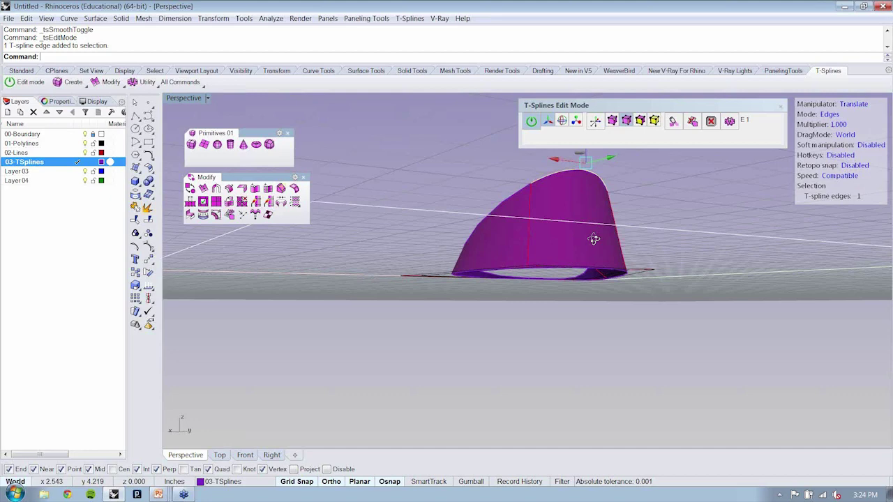
right_click_drag(593, 239, 472, 290)
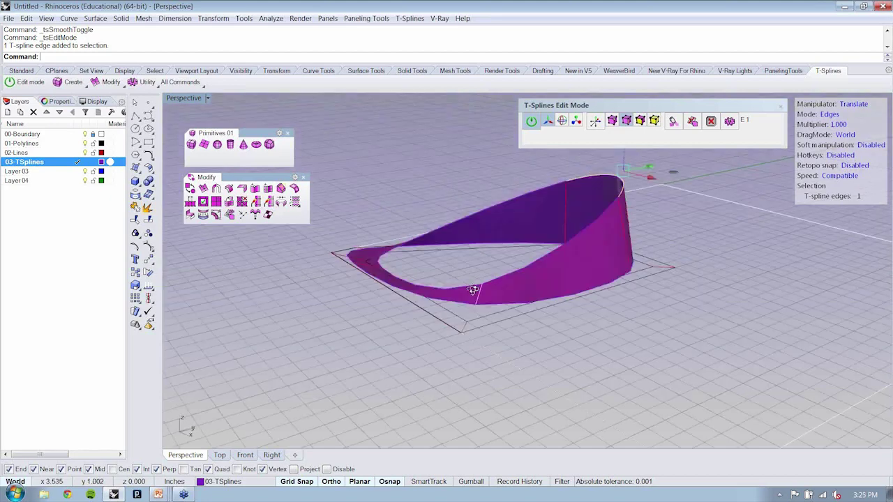
- Undo the T-Spline surface, return to the Top view and unlock layer 00-Boundary
key("ctrl+z")
key("ctrl+z")
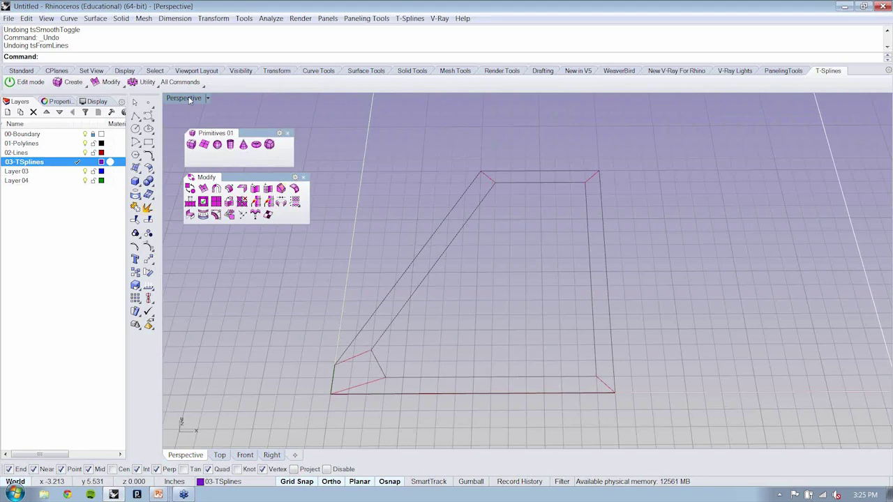
key("ctrl+Tab")
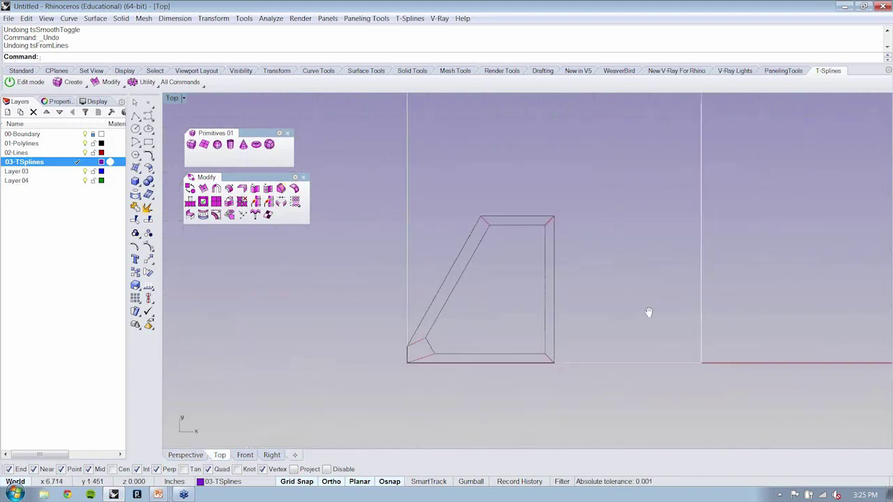
right_click_drag(647, 313, 558, 342)
scroll(537, 338, "down", 4)
left_click(93, 133)
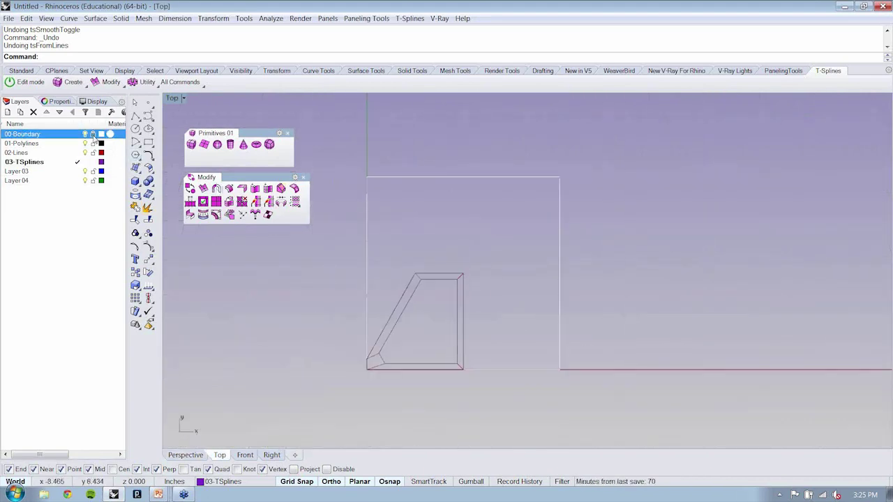
- Copy the boundary rectangle and frame lines to the rectangle's top-right corner
left_click_drag(348, 154, 645, 406)
left_click(136, 272)
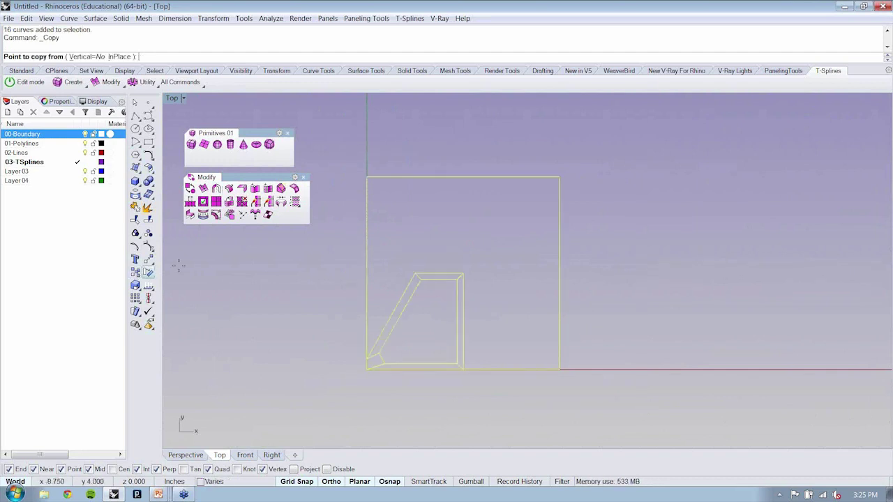
left_click(365, 179)
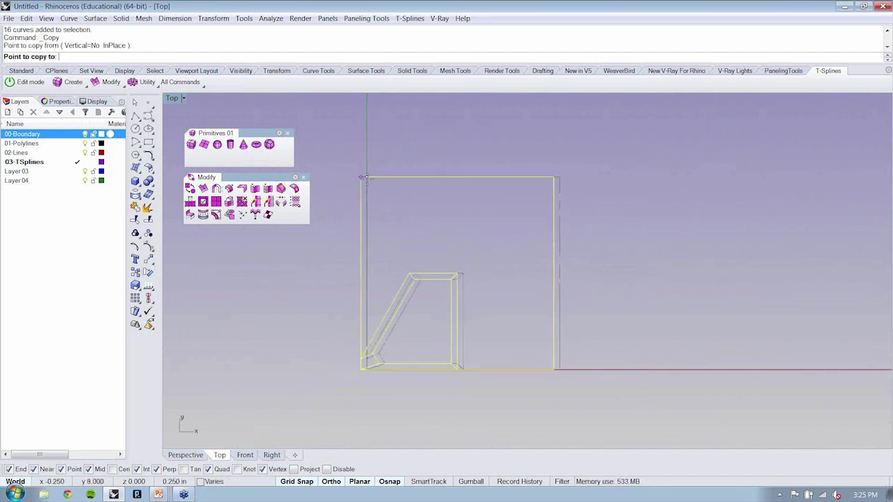
left_click(559, 179)
key("Return")
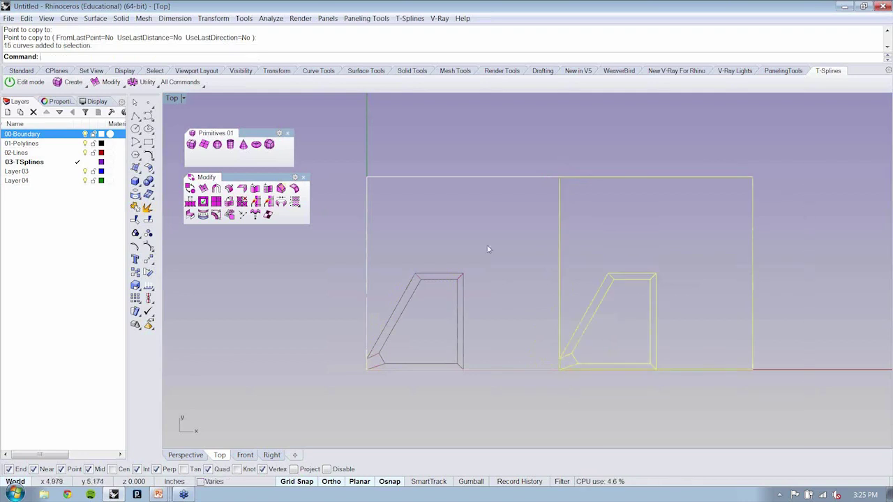
- Move the copied rectangle and frame further right, leaving a gap
type("M")
key("Return")
left_click(463, 178)
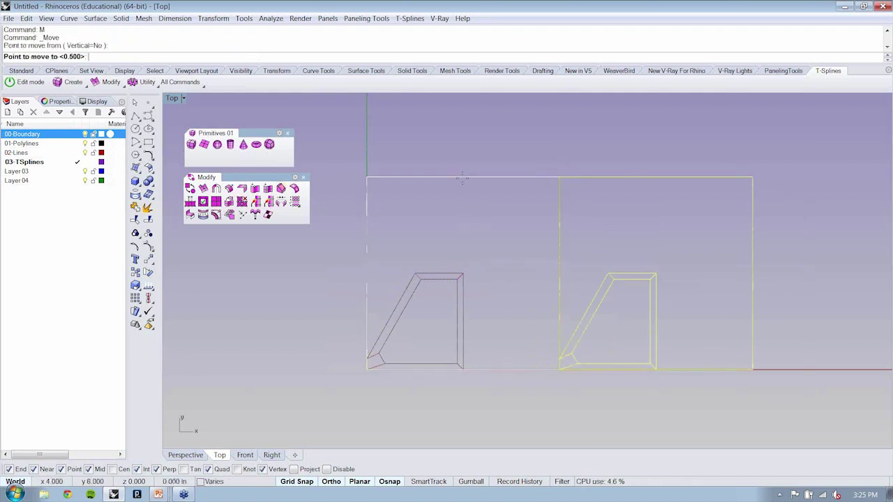
left_click(558, 178)
key("Escape")
- Window-select all curves of the original angled frame, excluding the boundary edge
right_click_drag(493, 293, 502, 286)
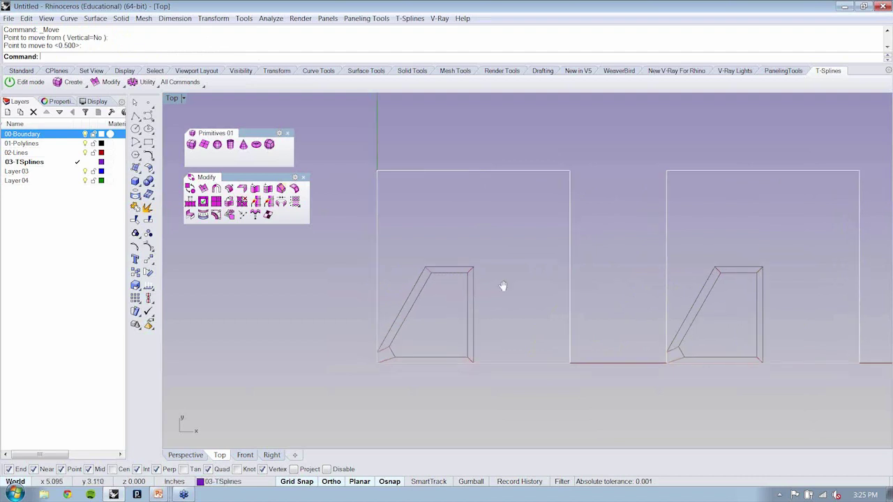
scroll(423, 313, "up", 3)
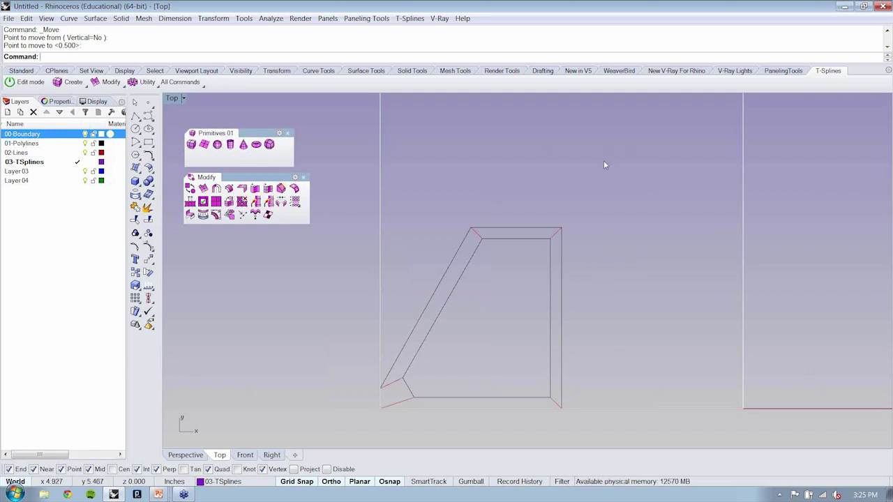
right_click_drag(604, 165, 558, 214)
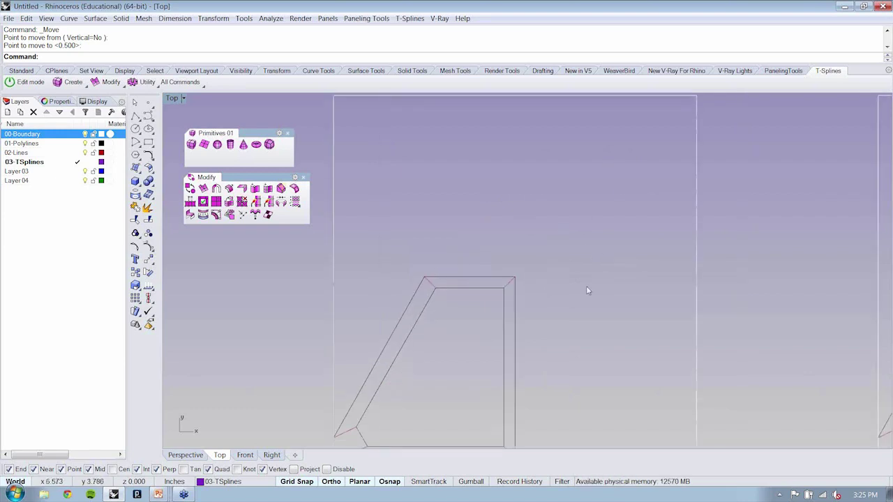
right_click_drag(587, 291, 636, 183)
left_click(563, 256)
left_click(562, 182, "shift")
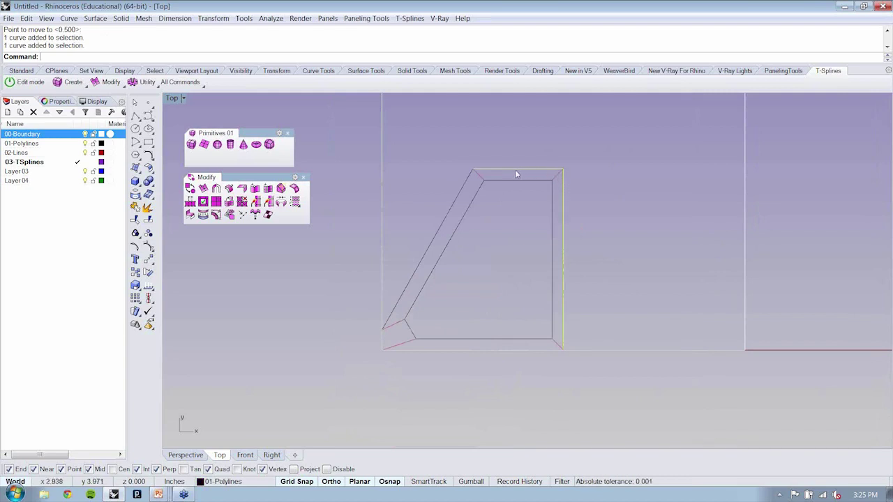
left_click(571, 181)
left_click_drag(390, 199, 590, 404)
left_click(563, 302, "ctrl")
right_click_drag(565, 303, 532, 302)
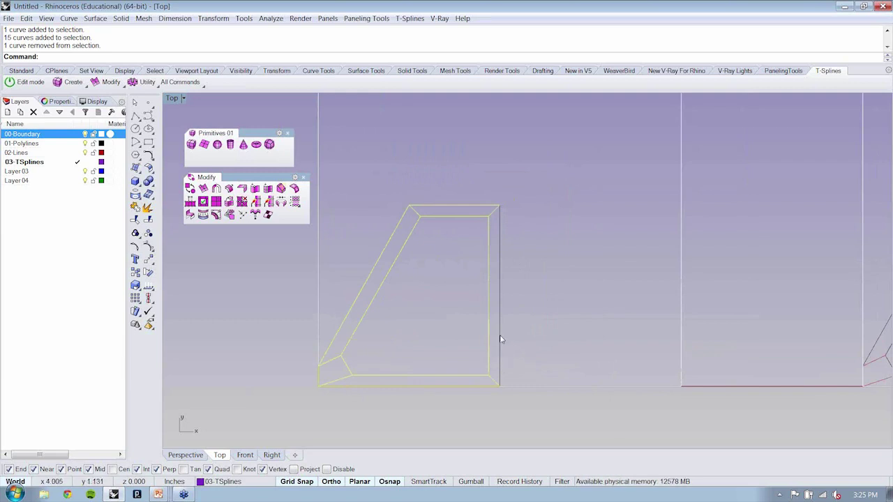
- Mirror the angled frame across its right edge to create the second half
left_click(208, 19)
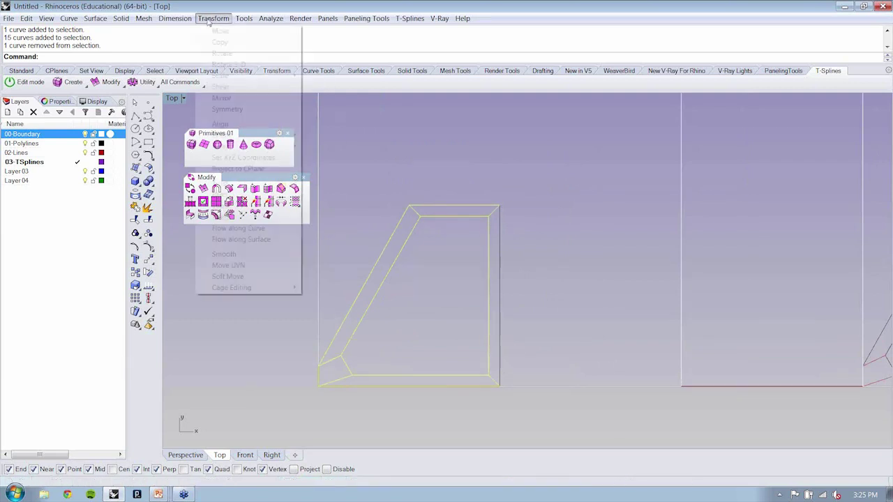
left_click(229, 100)
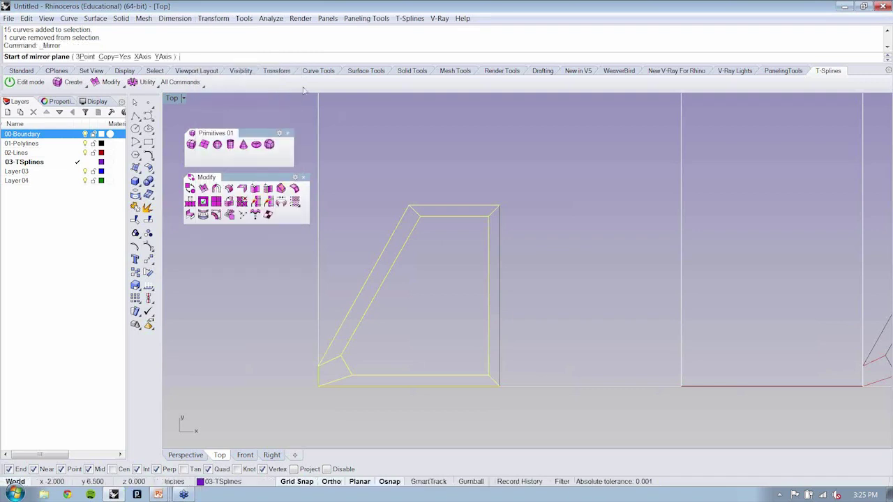
left_click(499, 384)
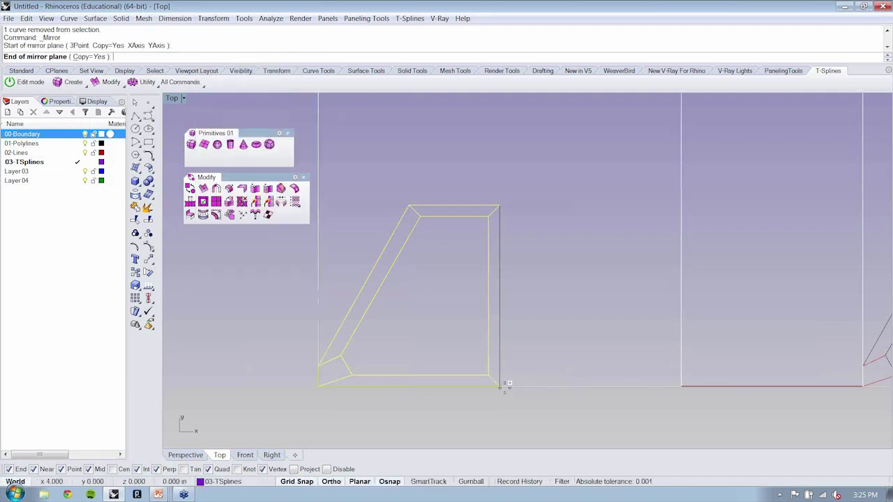
left_click(498, 266)
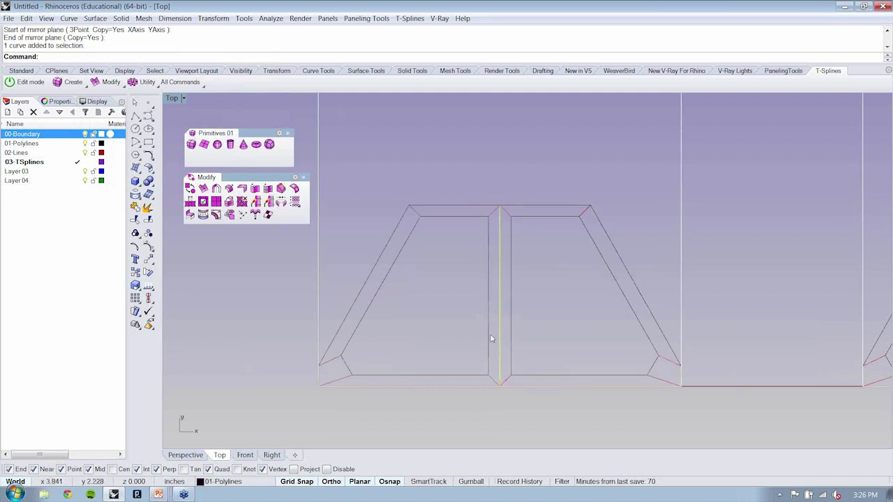
key("Escape")
- Select both frame halves and mirror them upward across the top line
right_click_drag(381, 218, 432, 220)
left_click_drag(344, 189, 762, 437)
left_click(517, 207, "ctrl")
left_click(564, 210, "ctrl")
left_click_drag(565, 210, 569, 214)
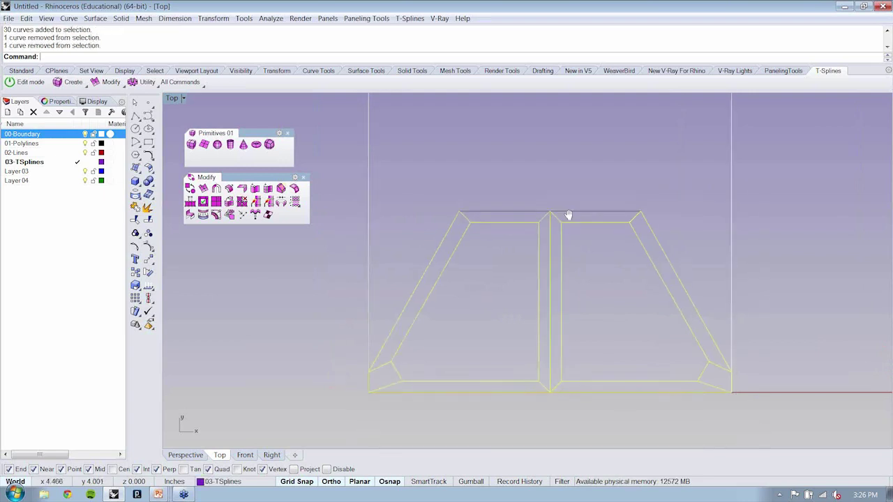
right_click_drag(569, 215, 524, 236)
left_click(524, 235)
left_click(496, 235)
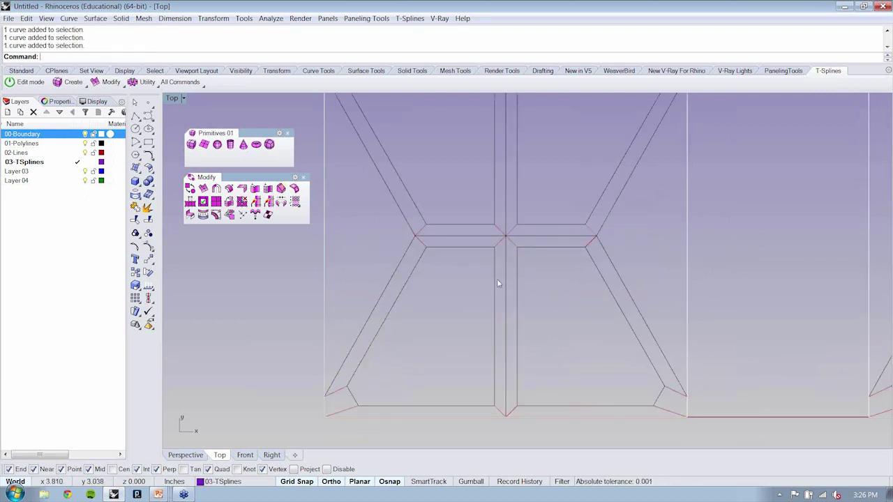
- Window-select every curve of the completed hourglass frame
scroll(498, 283, "down", 3)
left_click_drag(352, 114, 651, 394)
left_click(409, 18)
- Build a T-Spline surface from the hourglass frame lines and smooth it
mouse_move(488, 76)
left_click(535, 98)
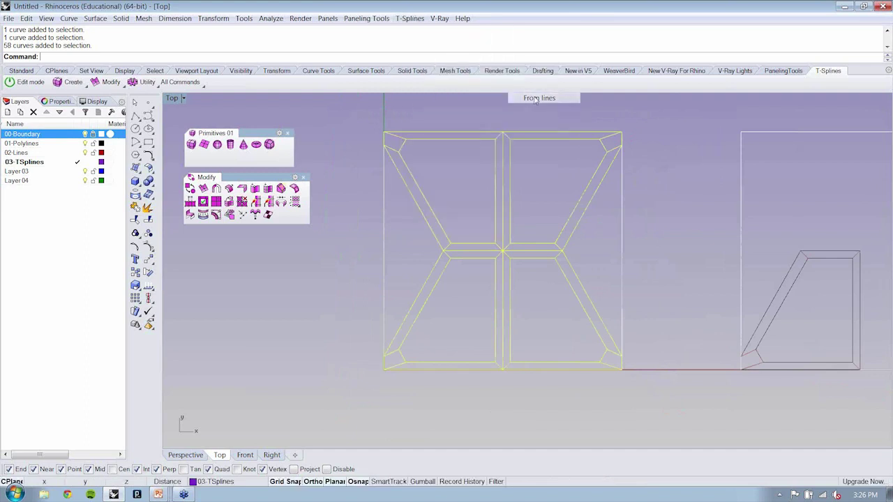
key("Return")
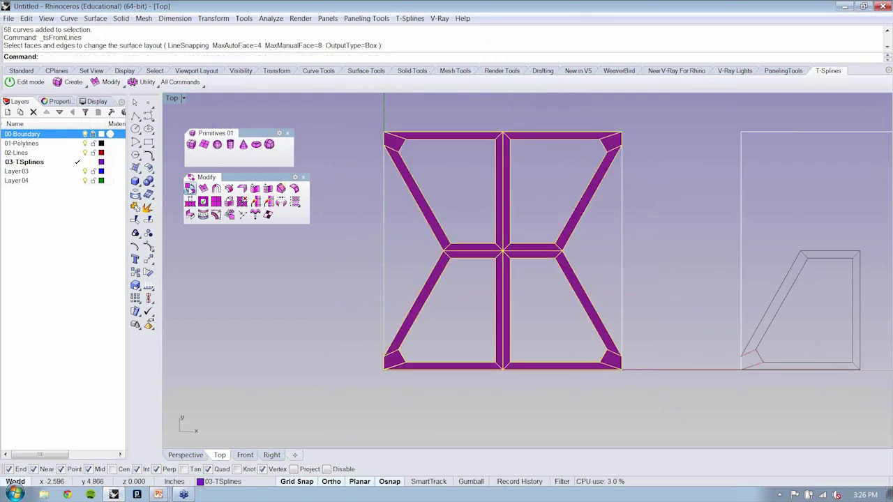
key("Tab")
left_click(585, 412)
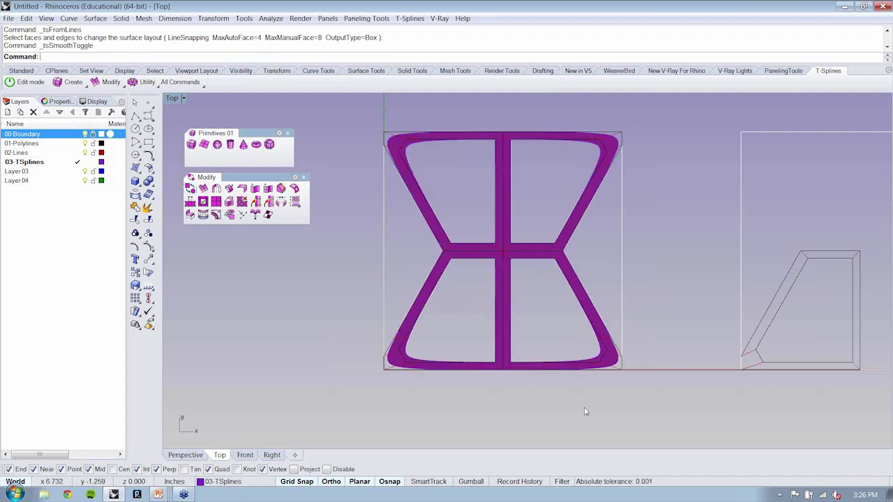
- Pan and zoom the Top view until the whole smoothed frame is visible
right_click_drag(590, 403, 606, 396)
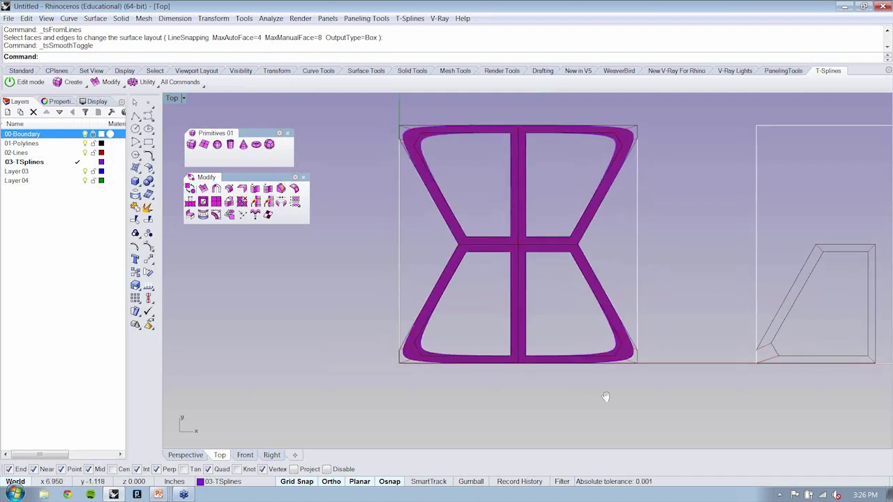
scroll(499, 234, "up", 2)
scroll(499, 234, "up", 5)
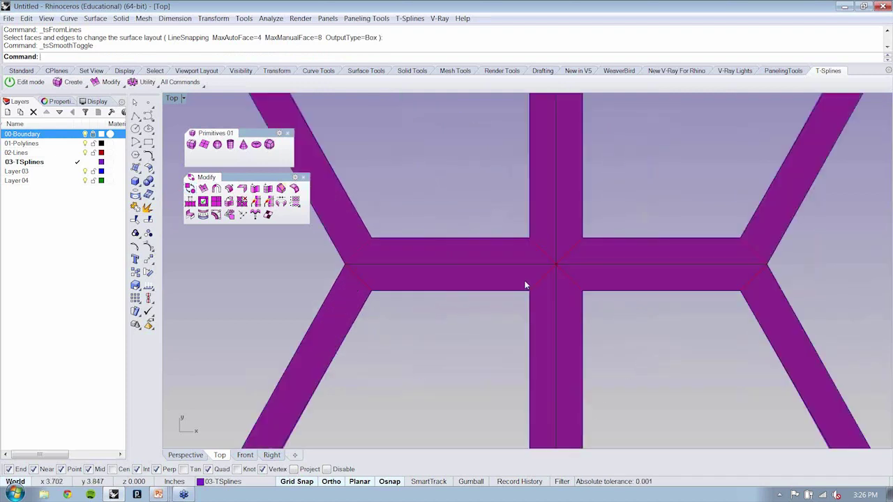
scroll(544, 270, "down", 1)
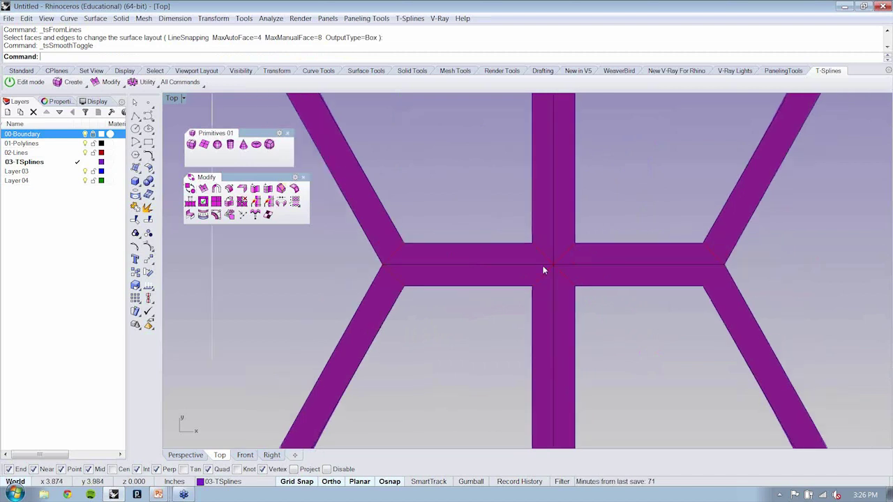
scroll(575, 247, "down", 5)
scroll(640, 178, "up", 6)
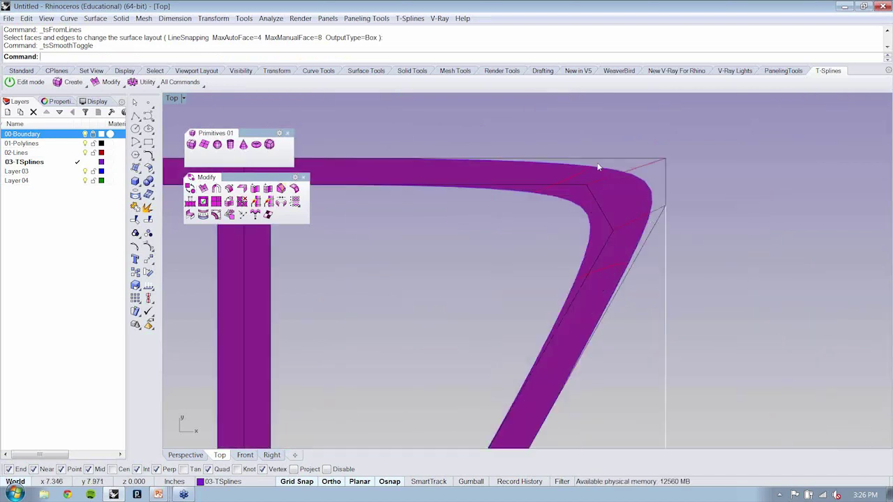
scroll(627, 181, "down", 1)
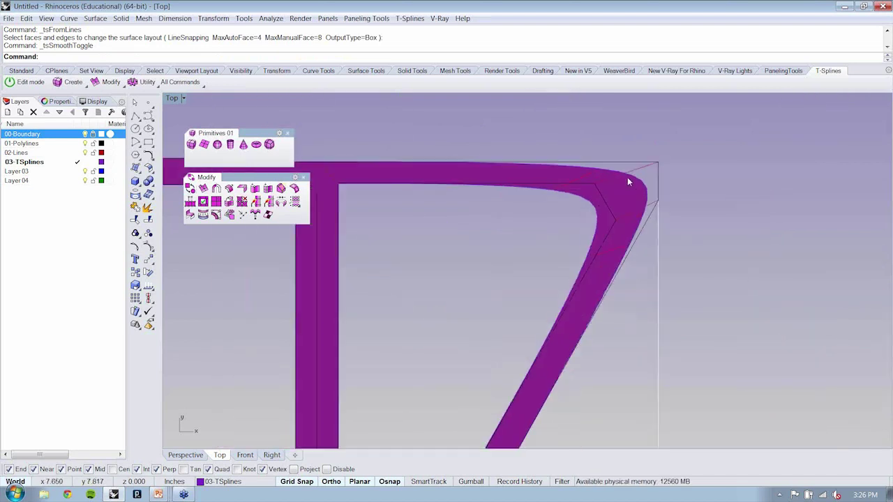
scroll(627, 177, "down", 3)
scroll(581, 229, "down", 1)
scroll(558, 309, "up", 2)
scroll(532, 159, "up", 2)
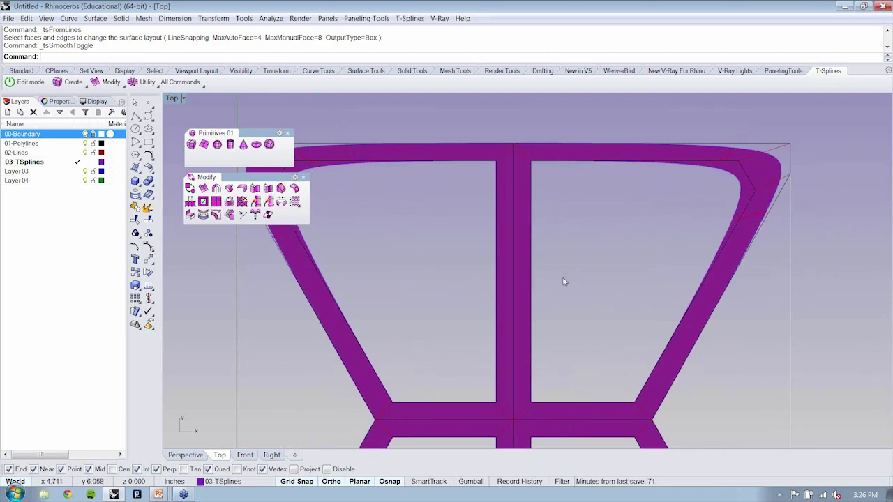
right_click_drag(553, 277, 532, 231)
key("super+d")
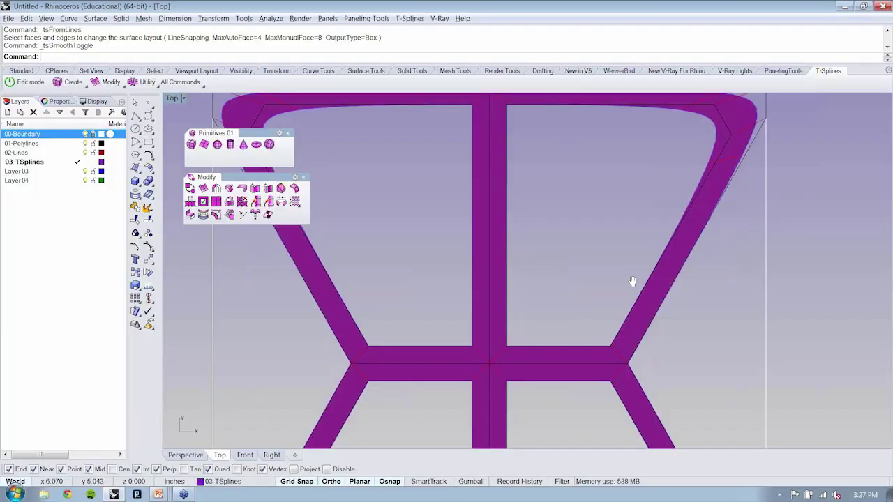
scroll(591, 297, "down", 3)
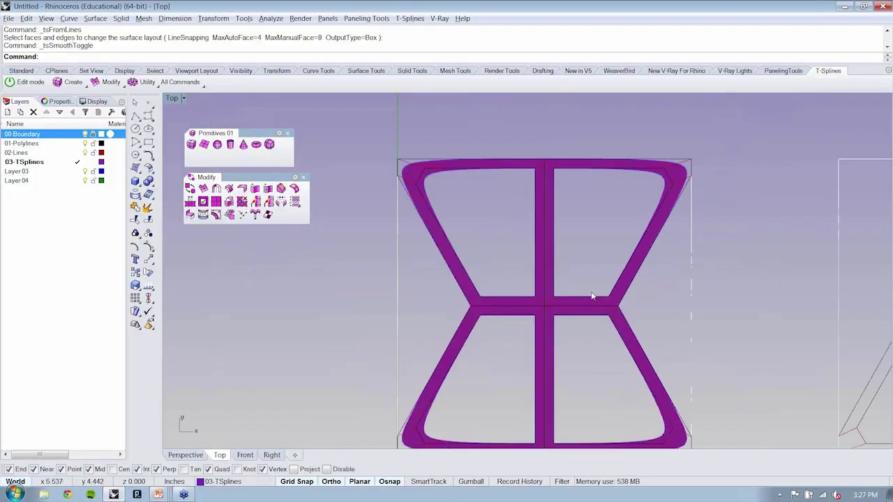
- Switch the T-Spline to box mode and run tsExtrude on all 20 frame faces
left_click(591, 298)
key("Tab")
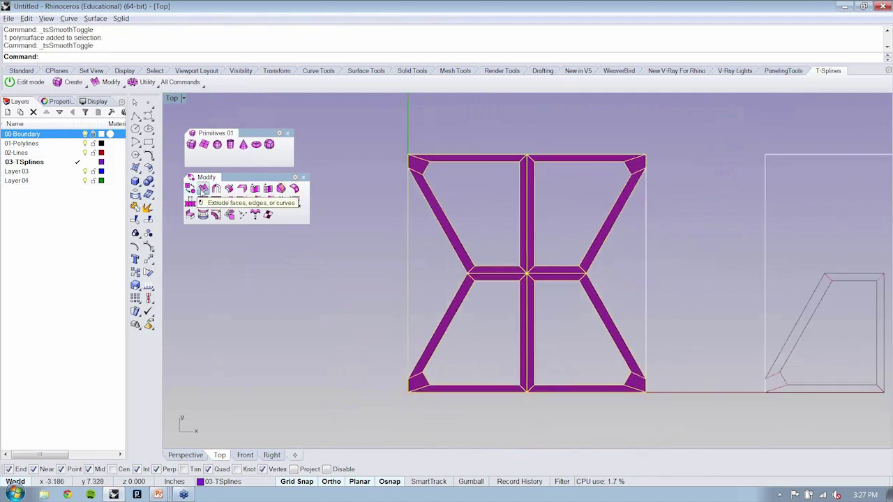
left_click(203, 188)
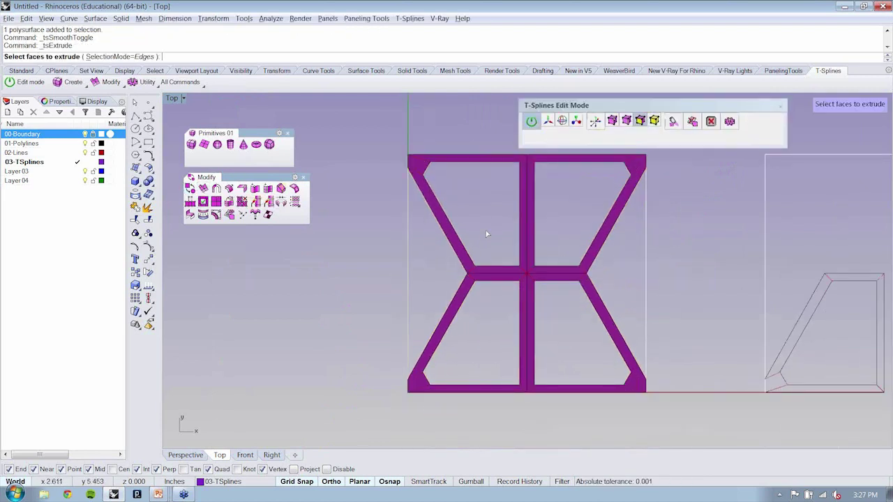
right_click_drag(487, 233, 449, 264)
left_click_drag(353, 167, 630, 438)
key("Return")
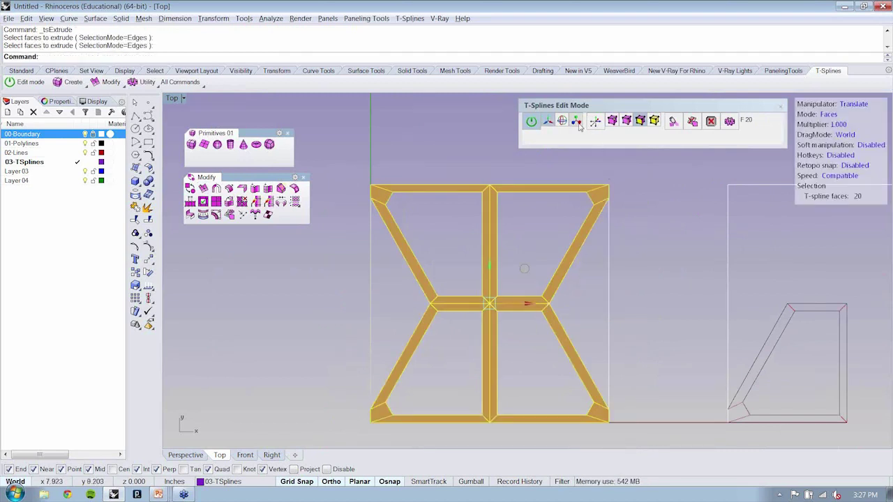
- Undo the extrude and return the frame to smooth display with rounded openings
left_click(486, 307)
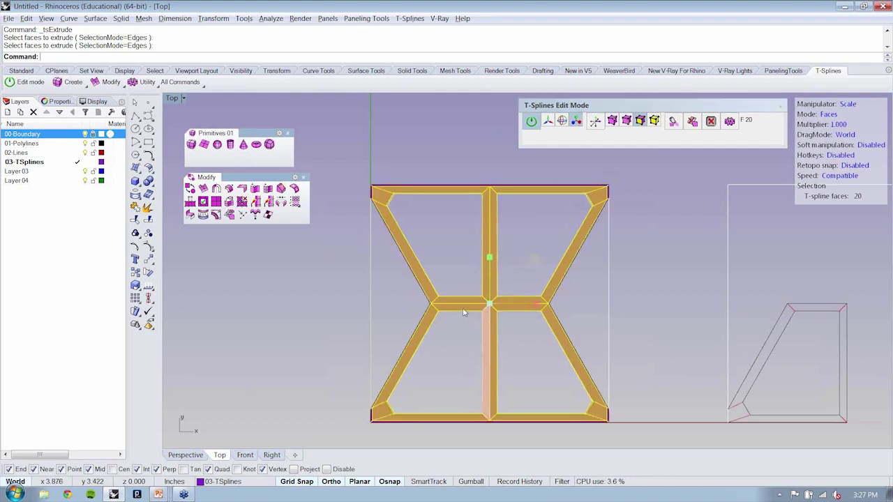
key("ctrl+z")
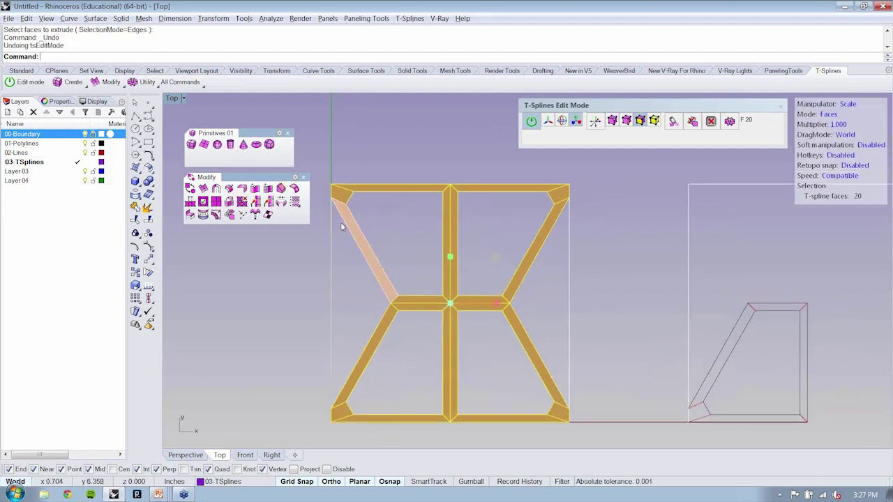
key("Tab")
key("Tab")
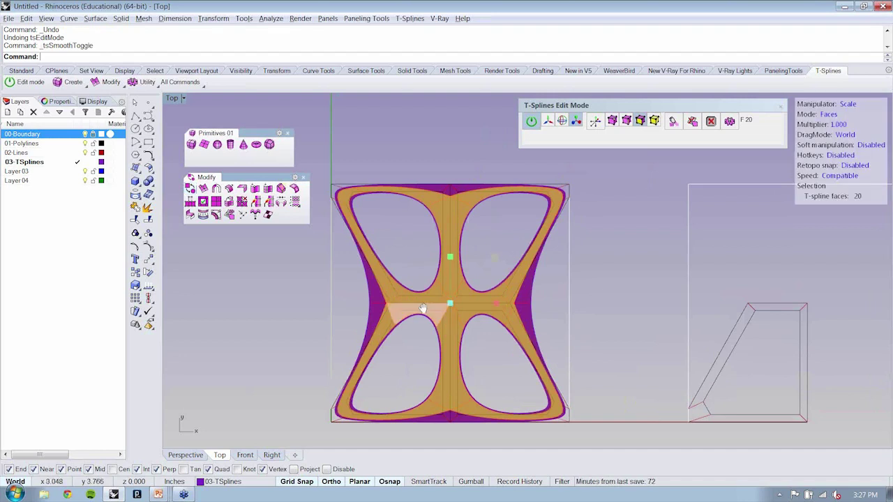
right_click_drag(422, 308, 464, 294)
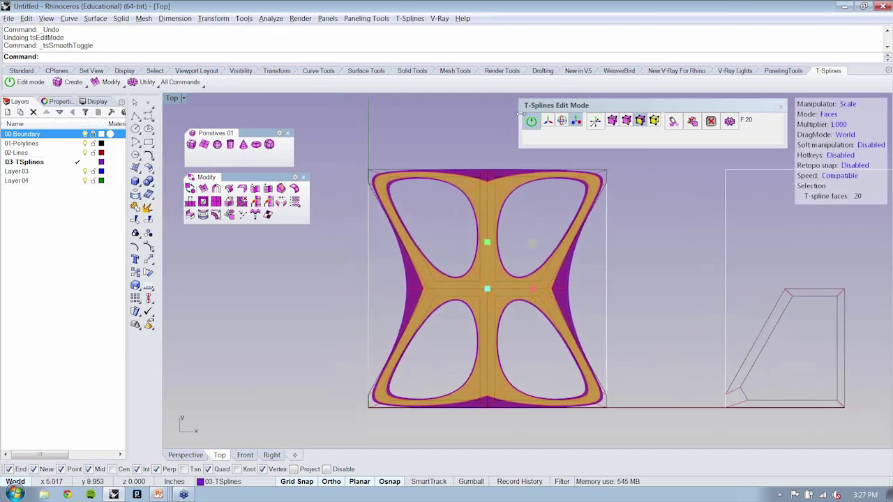
left_click(410, 161)
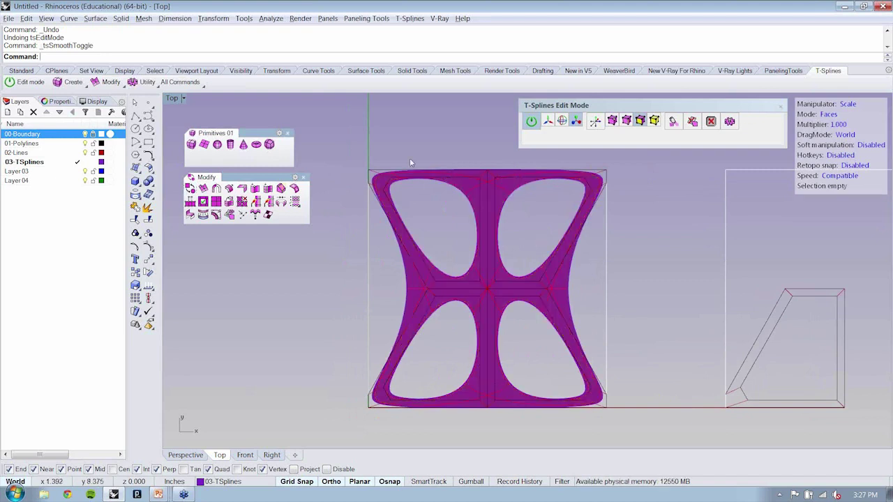
scroll(489, 287, "up", 3)
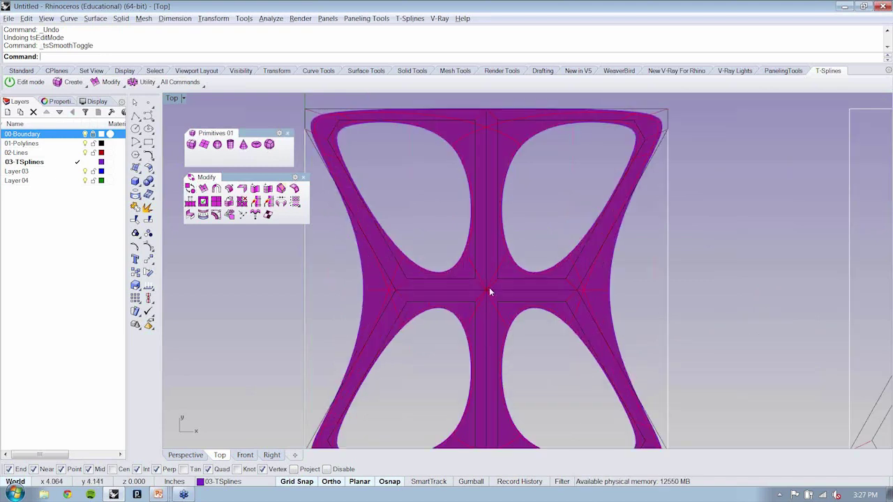
- Select the smooth surface, maximize the Perspective view and orbit around it
left_click(489, 288)
scroll(540, 286, "up", 2)
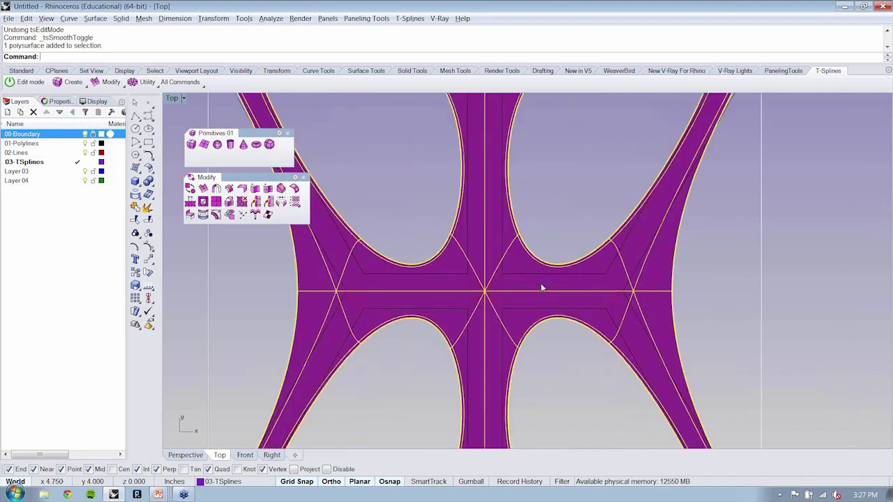
scroll(540, 286, "down", 4)
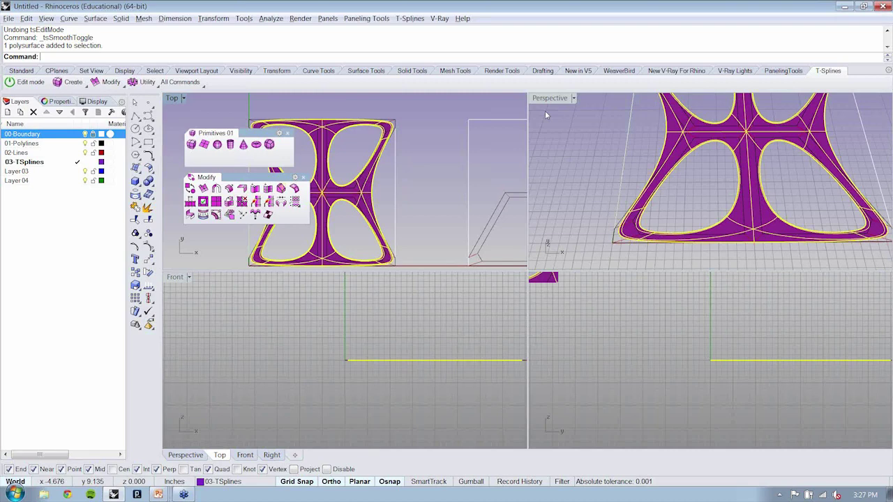
type("Zzs")
key("Return")
key("ctrl+m")
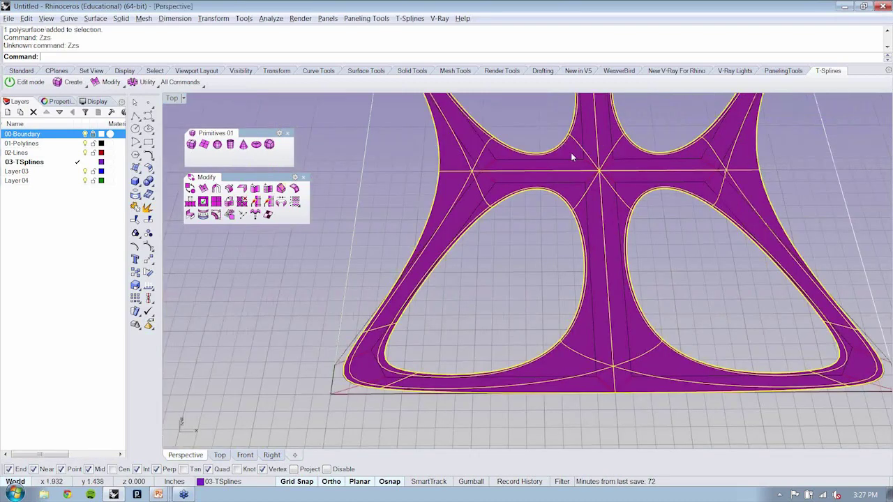
right_click_drag(570, 152, 404, 223)
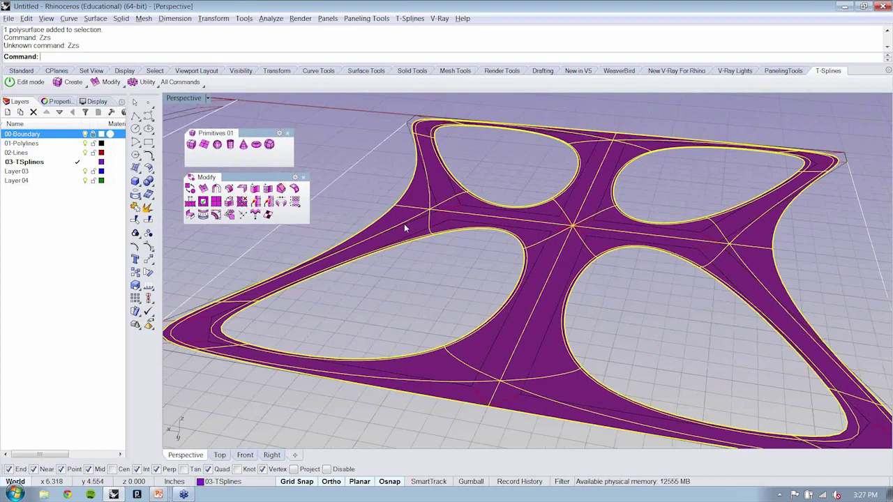
right_click_drag(404, 223, 555, 281)
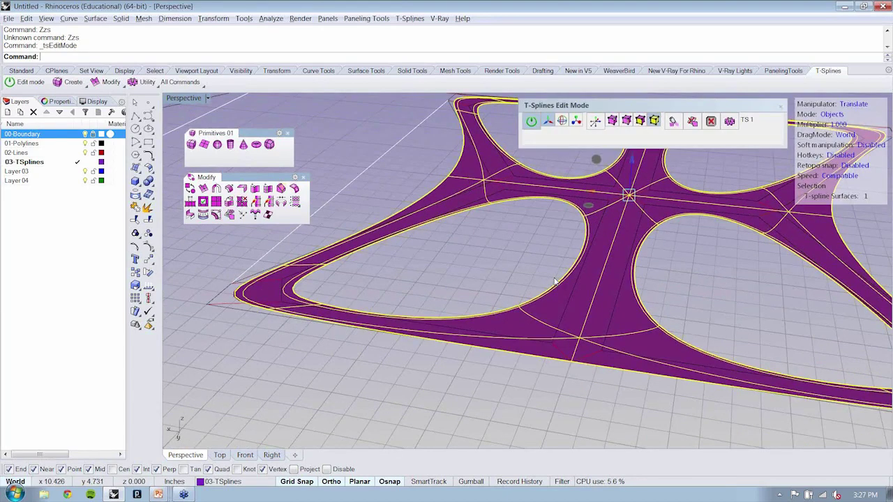
- Switch to box mode and pick the T-spline centre edge from the overlapping candidates
key("Tab")
left_click(546, 241)
left_click(546, 238)
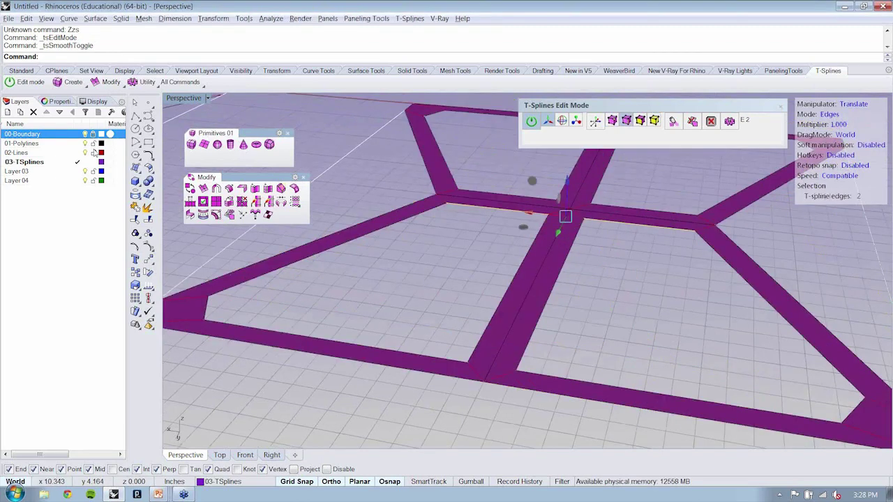
left_click(94, 147)
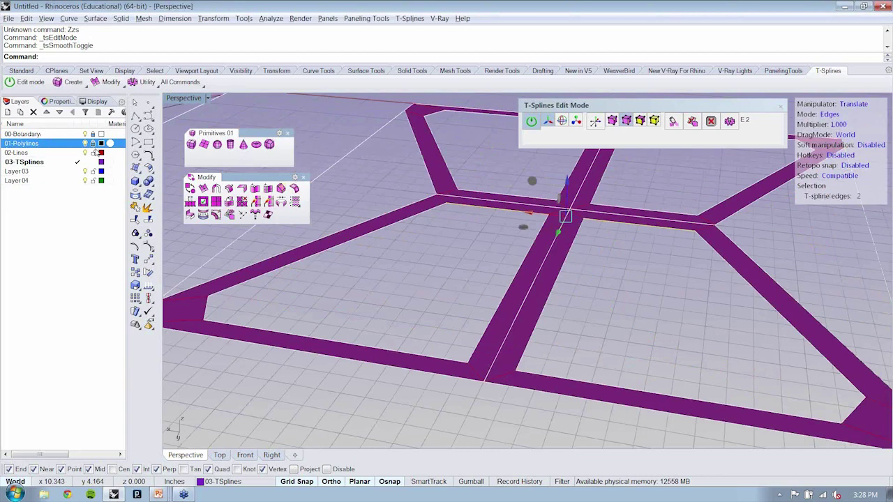
left_click(95, 153)
- Add the remaining centre edges, raise them, and return the surface to smooth display
right_click_drag(551, 279, 534, 278)
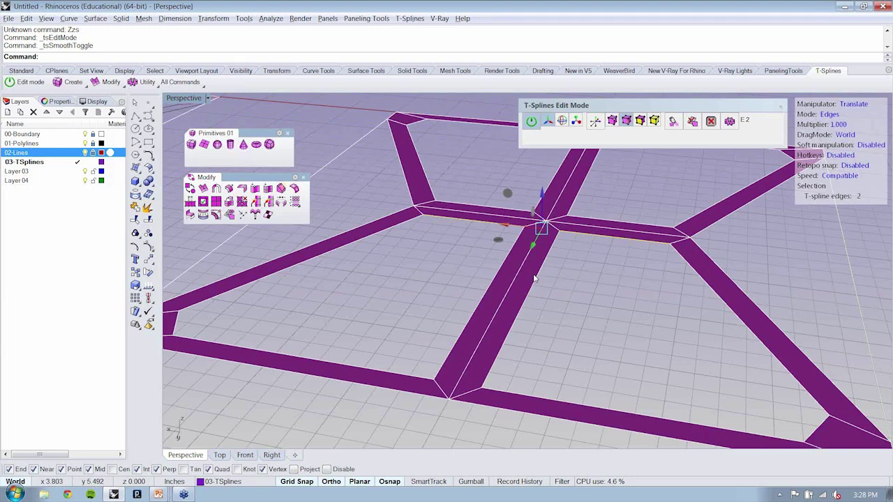
left_click(534, 279, "shift")
scroll(544, 293, "down", 3)
left_click(553, 305, "shift")
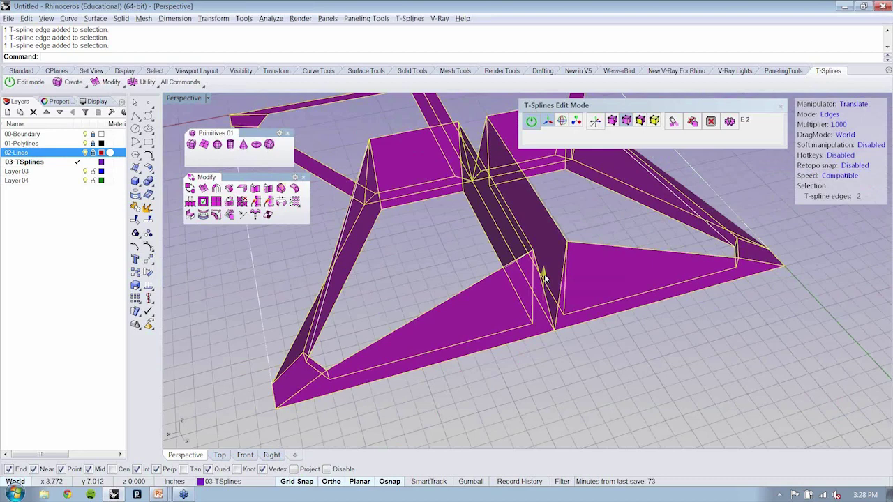
right_click_drag(545, 279, 741, 287)
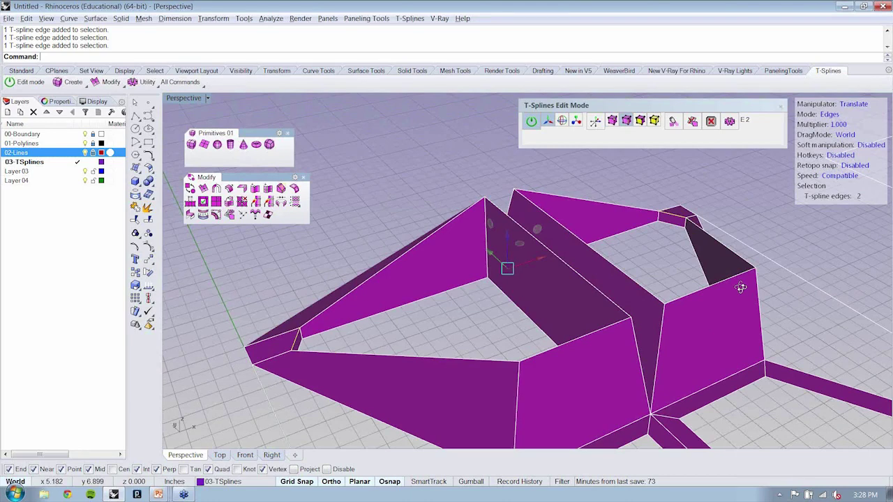
right_click_drag(741, 288, 574, 301)
key("Tab")
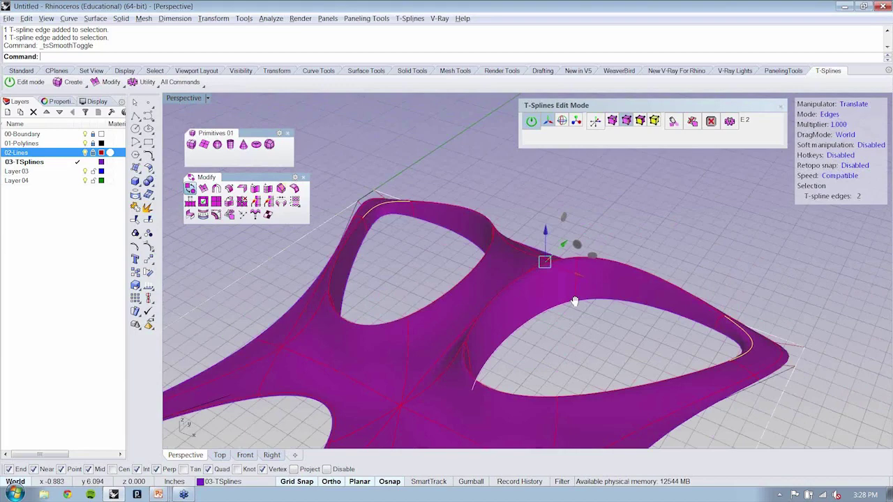
key("Escape")
right_click_drag(574, 302, 406, 307)
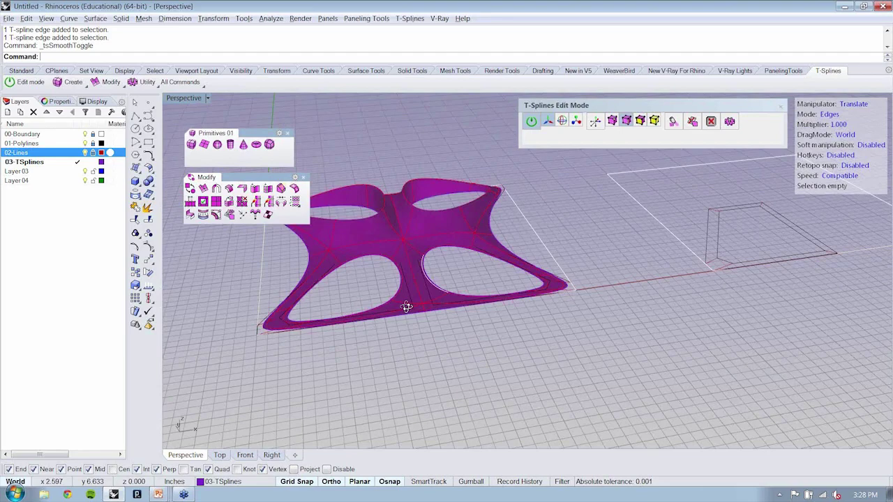
scroll(406, 307, "up", 2)
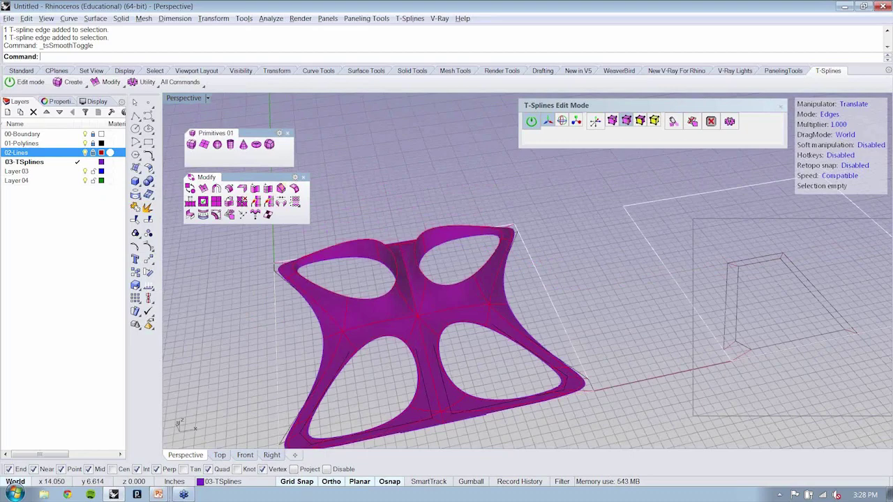
right_click_drag(628, 293, 728, 190)
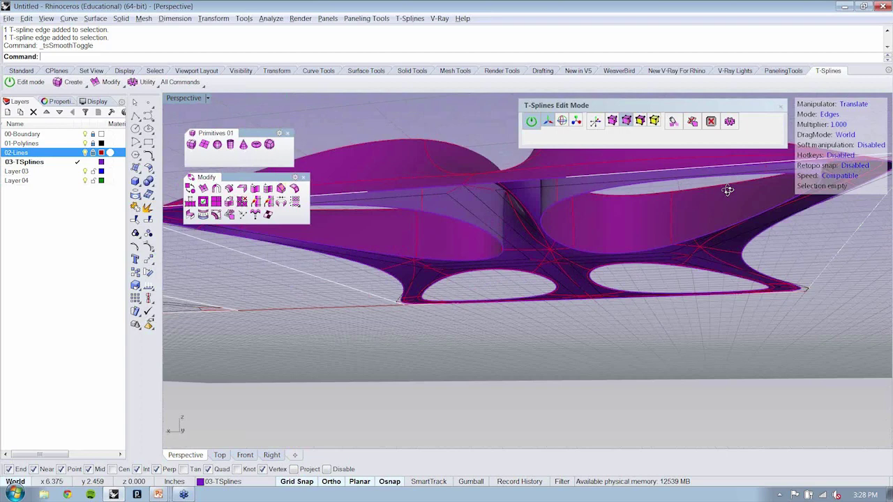
right_click_drag(727, 190, 626, 283)
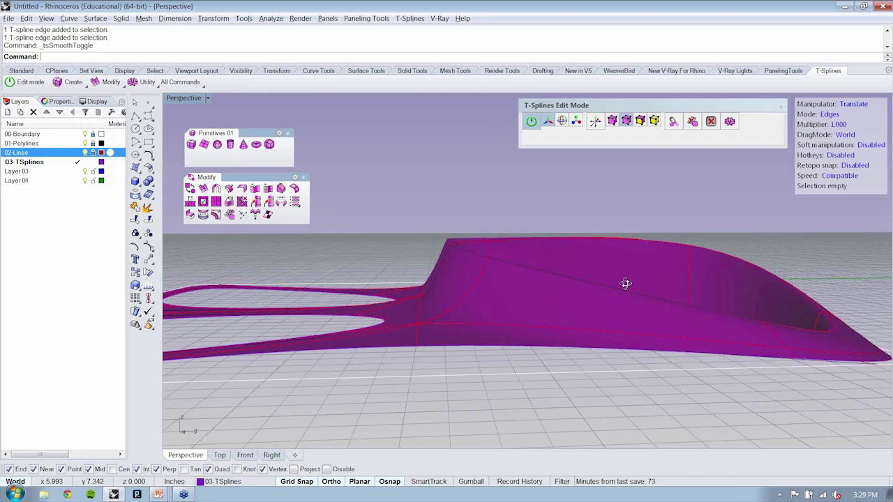
right_click_drag(626, 283, 717, 266)
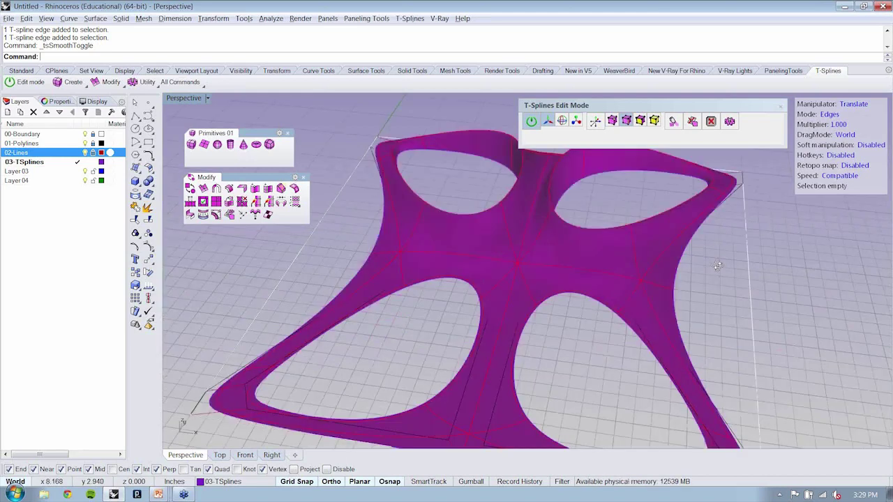